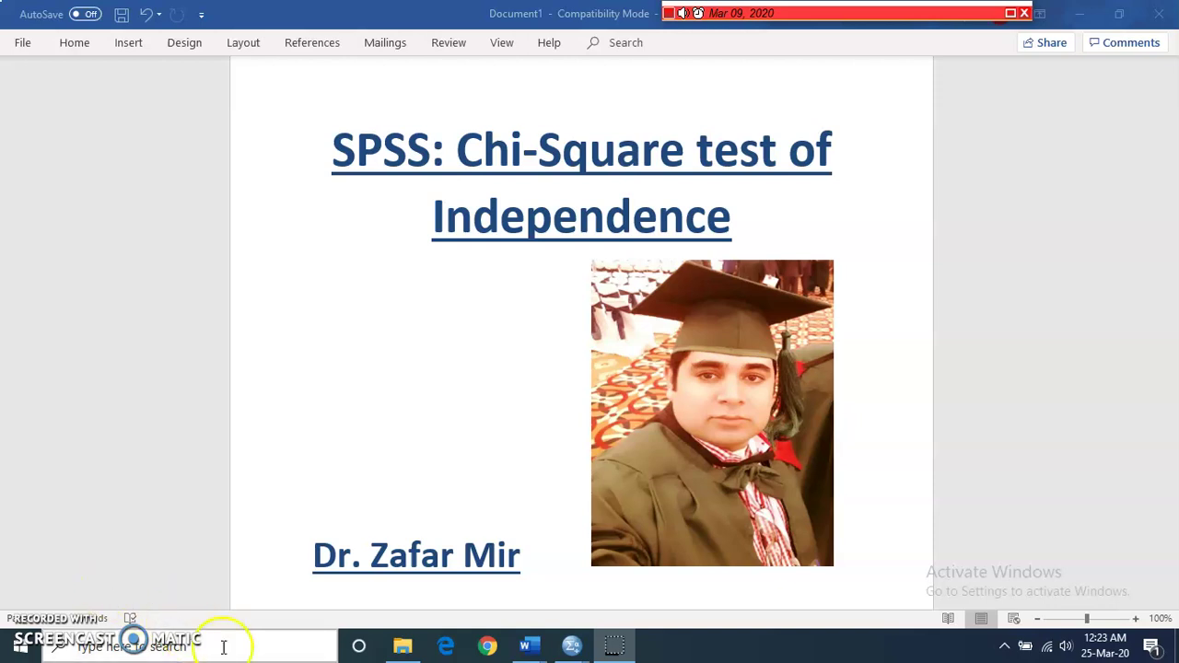
Bring up the "chi square test" document and highlight the example attributes Gender and Preferred Teaching Mode.
left_click(522, 649)
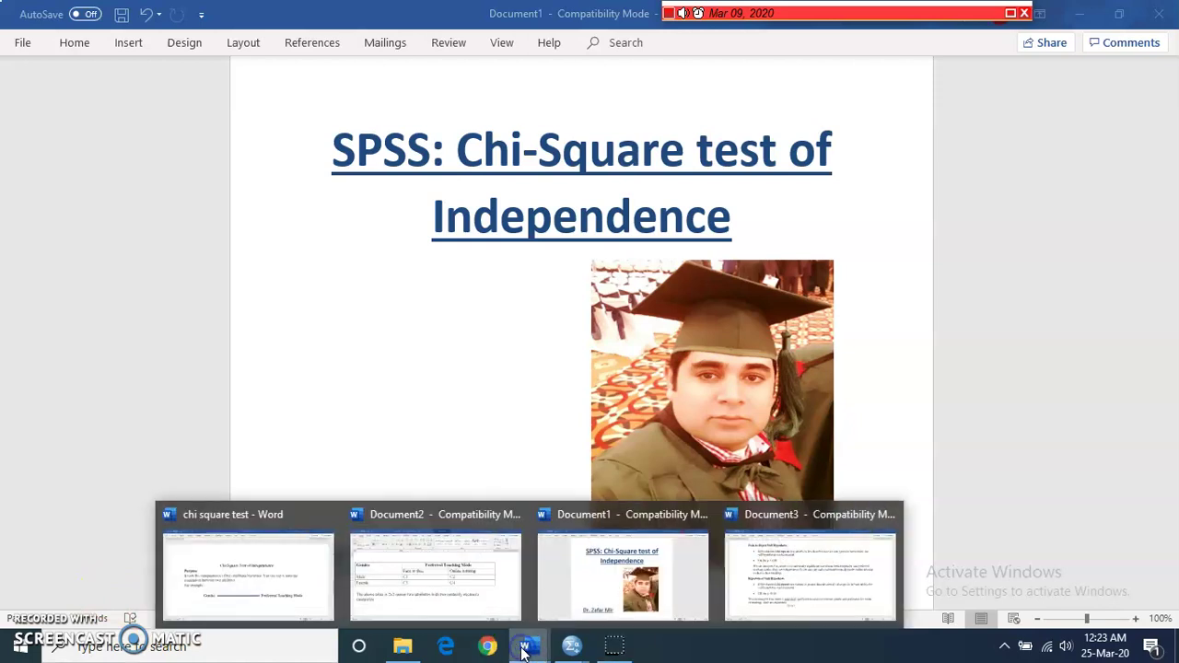
left_click(291, 571)
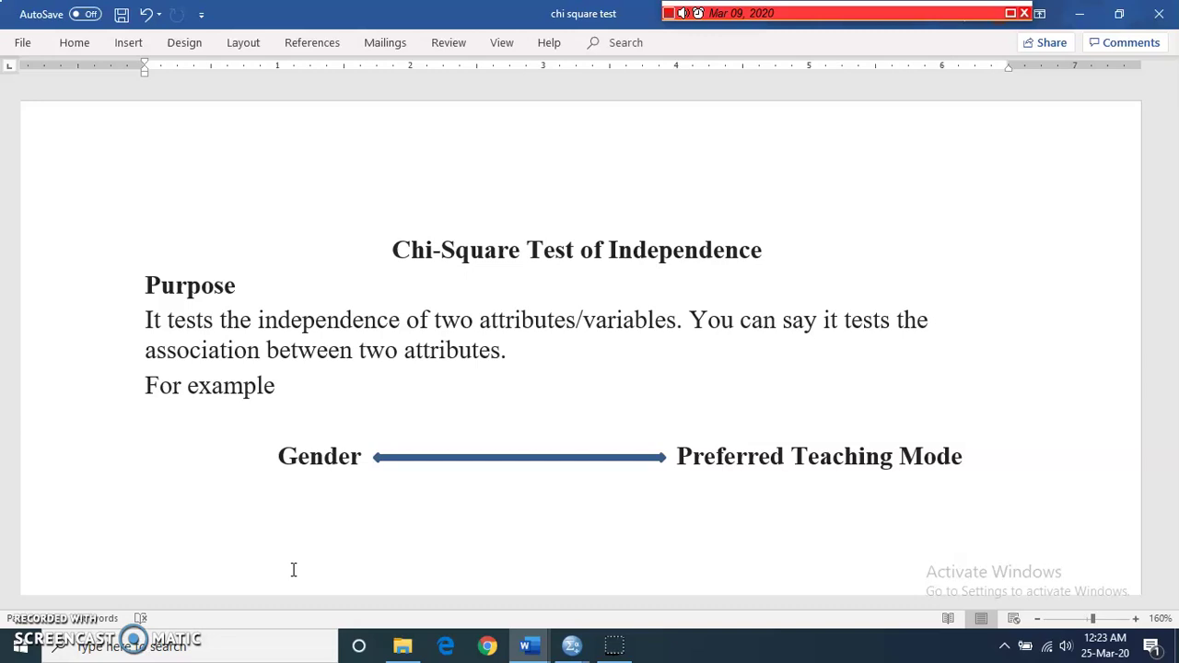
left_click_drag(297, 565, 314, 500)
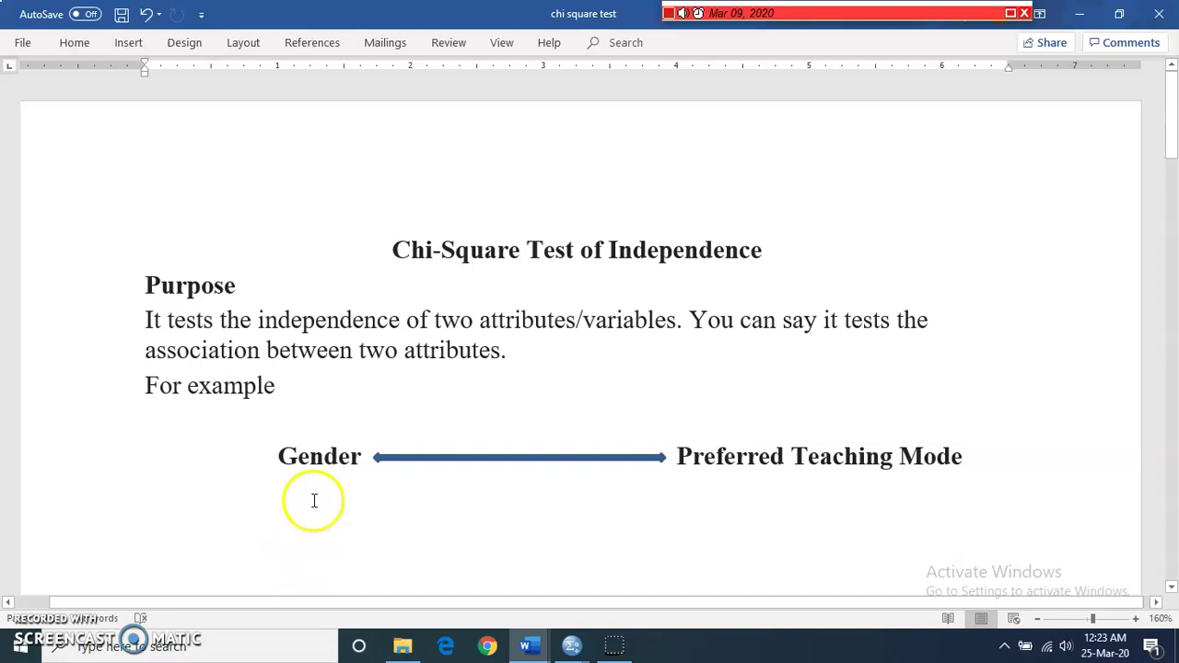
left_click_drag(280, 459, 369, 458)
left_click_drag(680, 457, 944, 458)
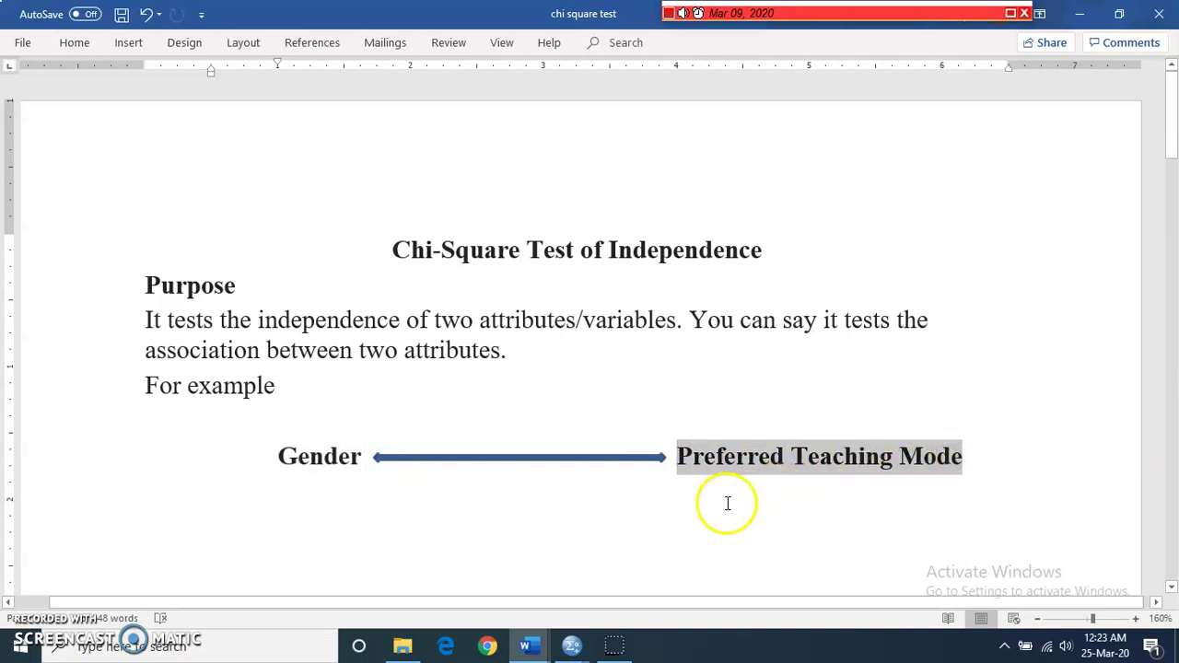
Switch to Document2 and highlight the Gender heading, followed by the entire Gender by Preferred Teaching Mode table.
left_click(527, 645)
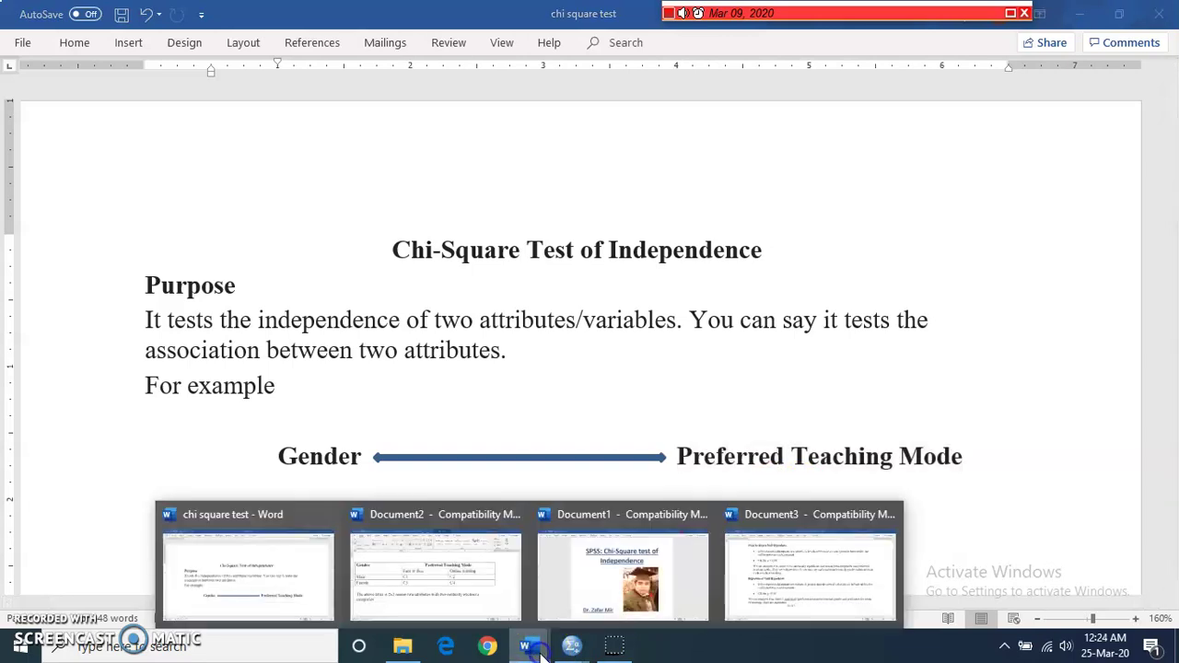
left_click(508, 616)
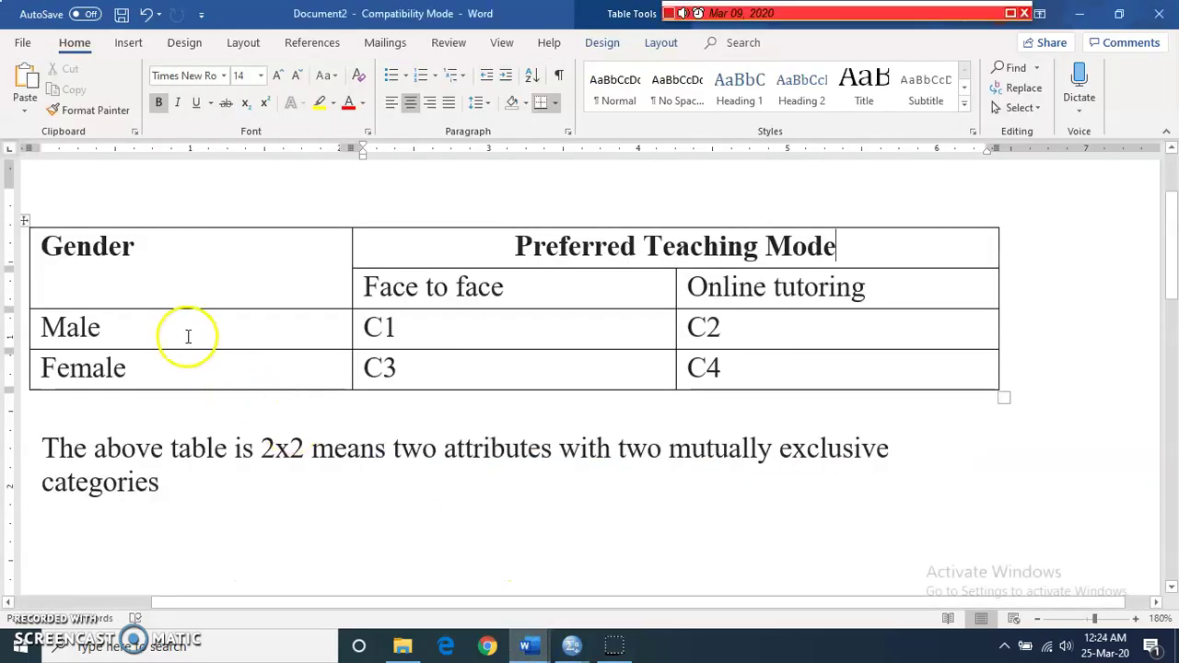
left_click_drag(42, 245, 134, 247)
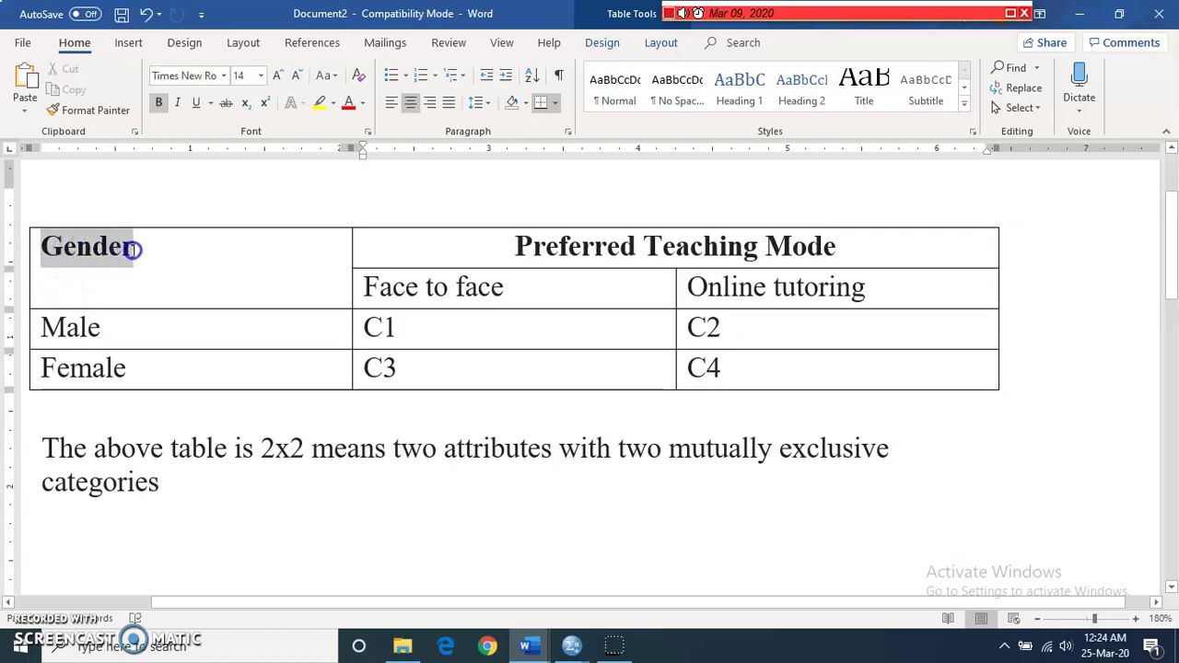
left_click(106, 332)
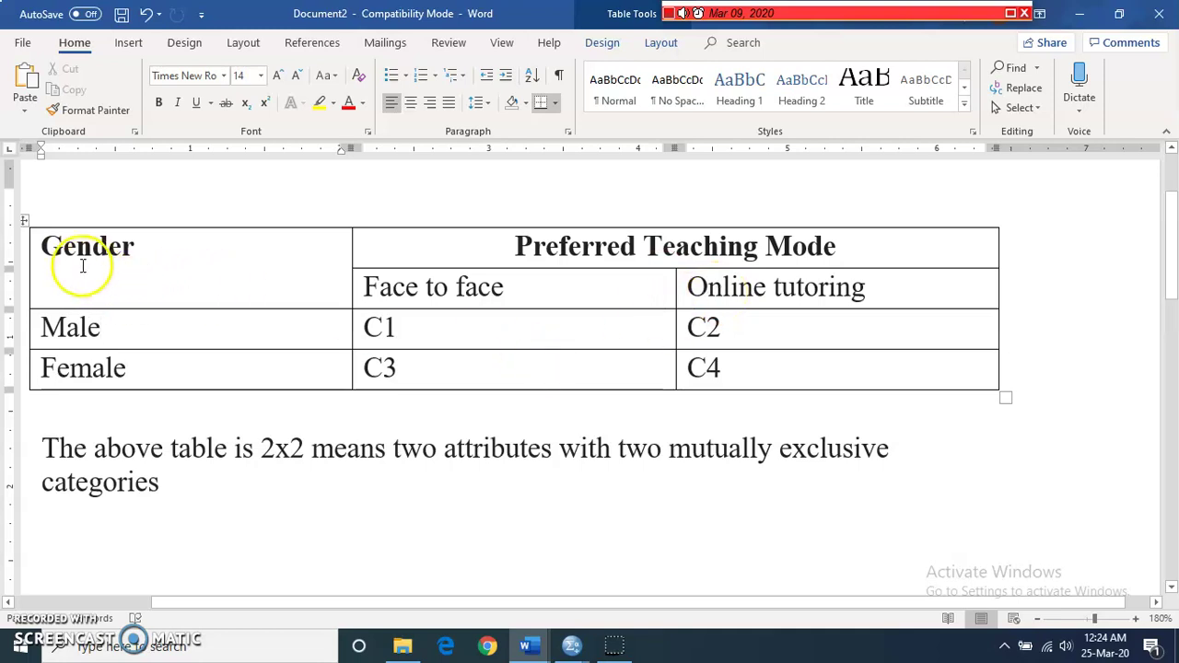
left_click_drag(86, 245, 697, 380)
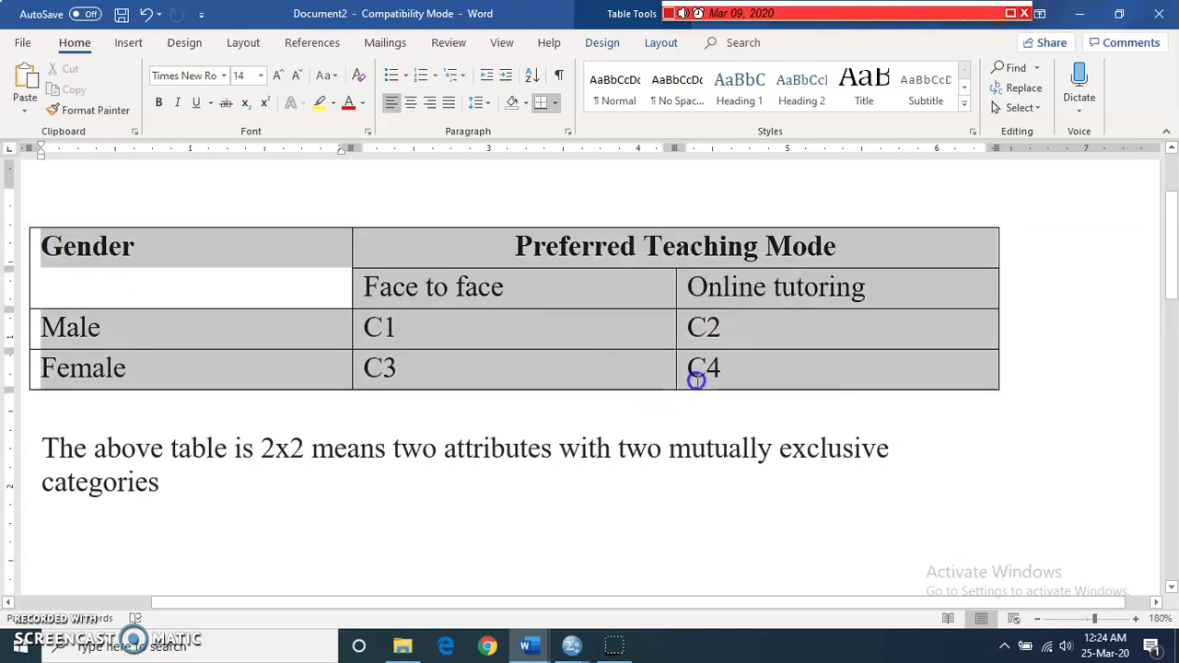
left_click(303, 474)
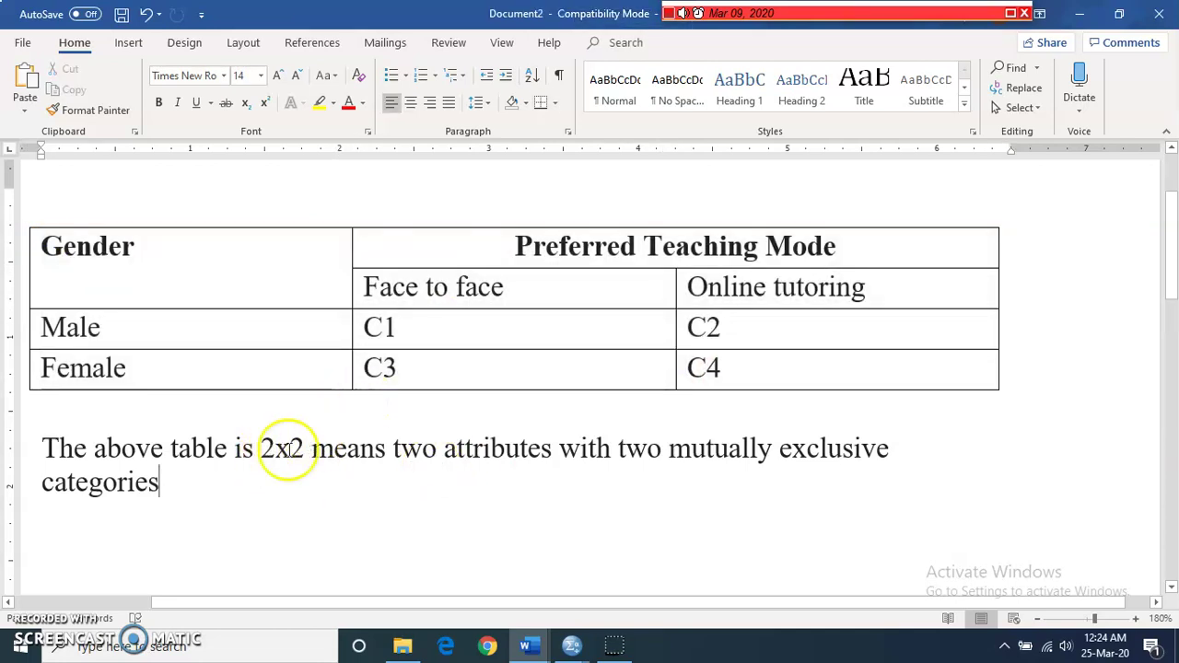
Highlight each 2 in "2x2" below the table, and the matching Male and Female rows.
left_click_drag(261, 449, 272, 448)
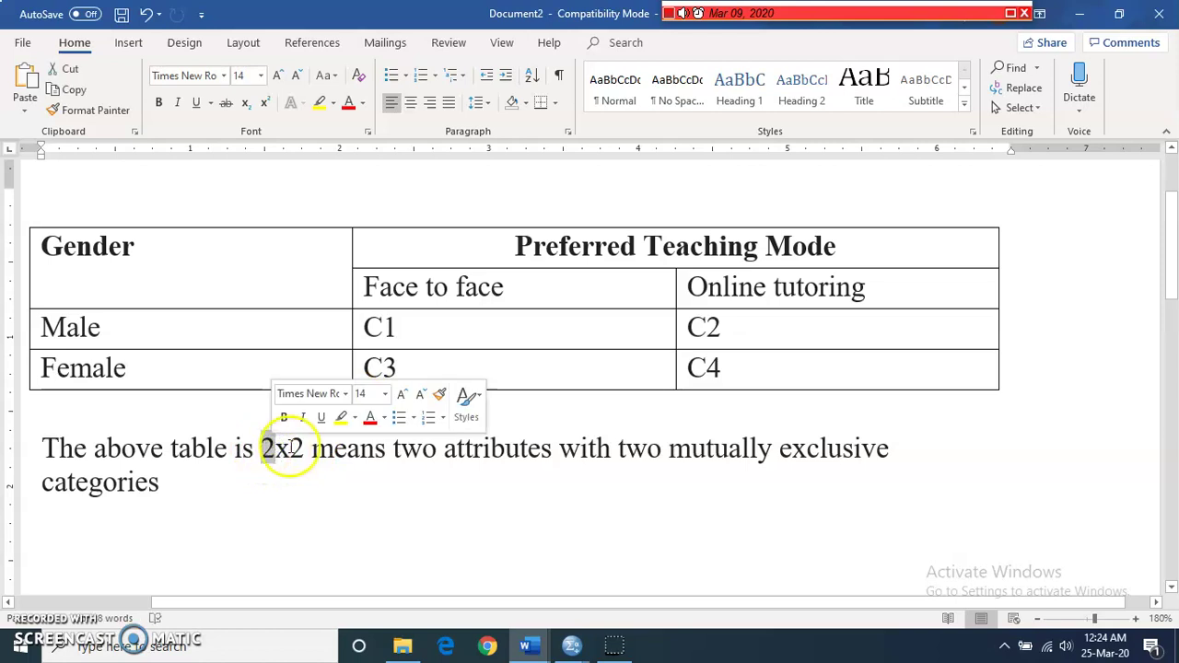
left_click_drag(291, 449, 304, 448)
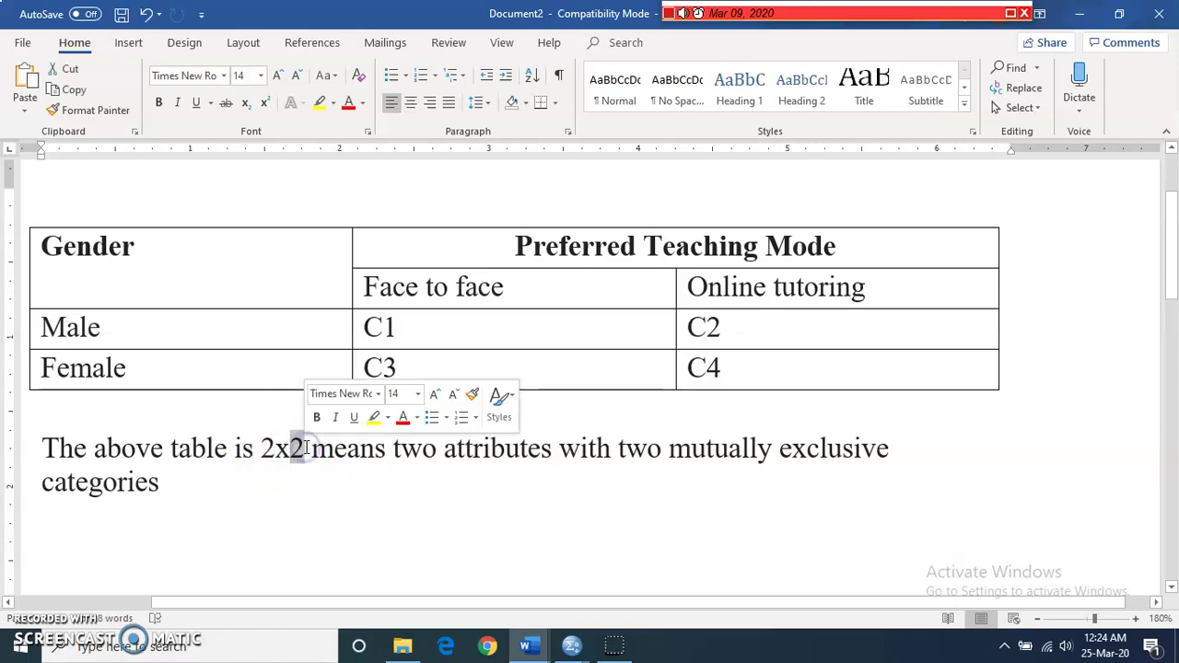
left_click_drag(333, 334, 710, 337)
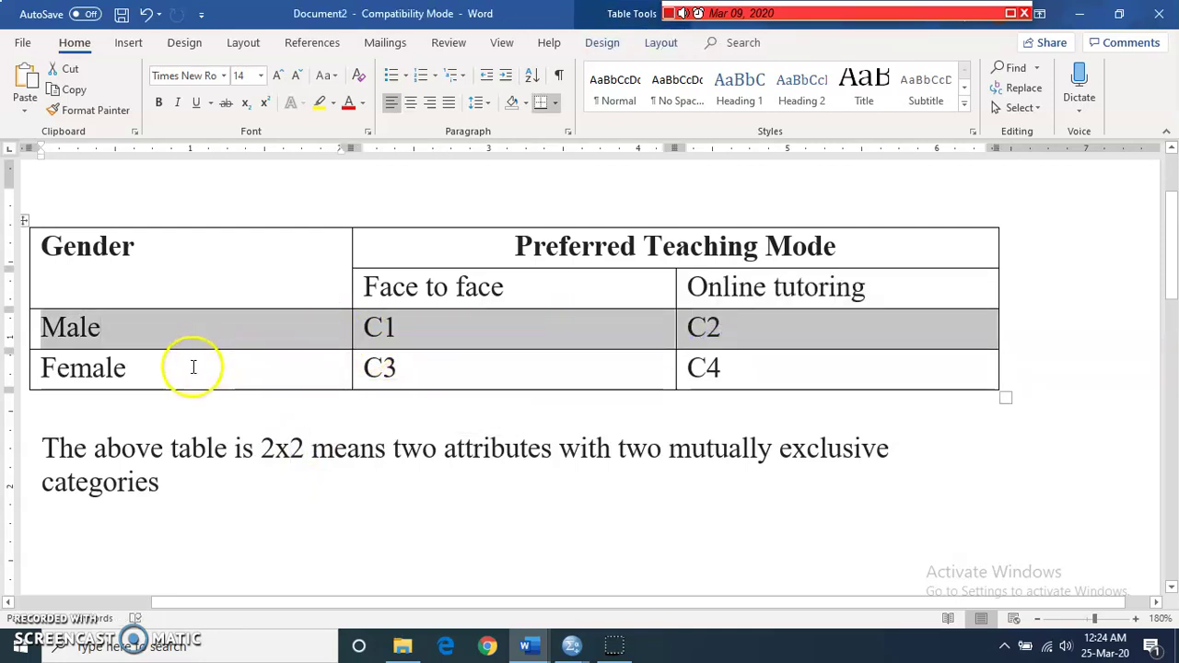
left_click_drag(193, 369, 431, 376)
left_click_drag(622, 375, 724, 376)
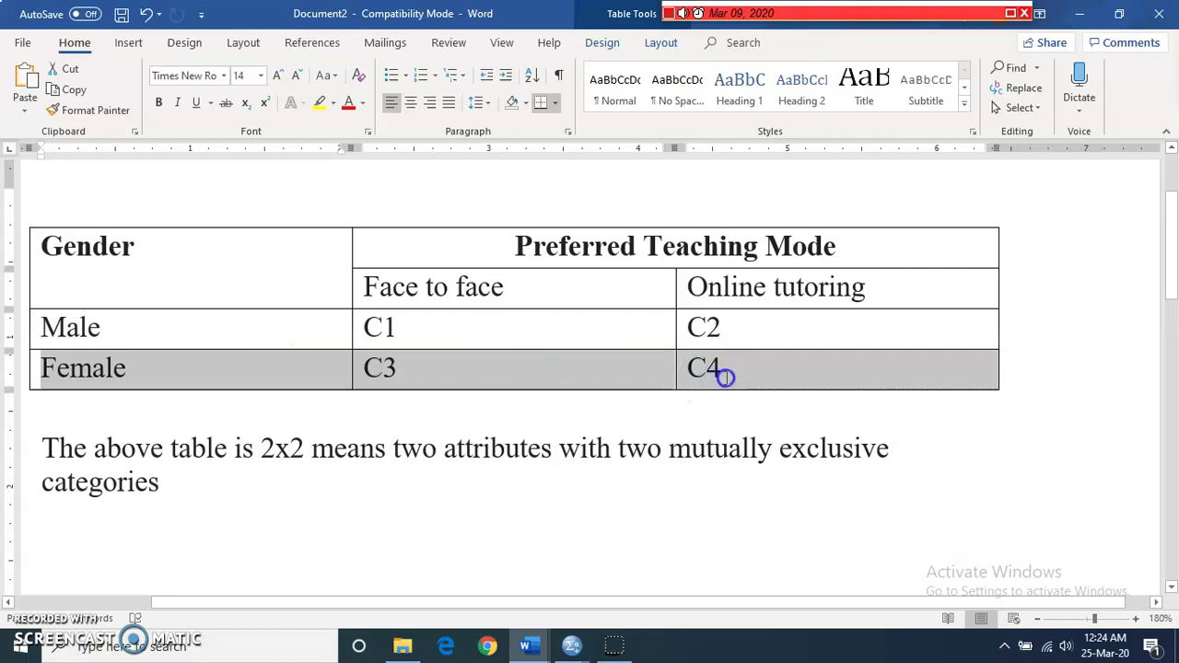
left_click(516, 326)
Highlight the Face to face column and the Online tutoring column of the table in turn.
left_click_drag(409, 274, 428, 358)
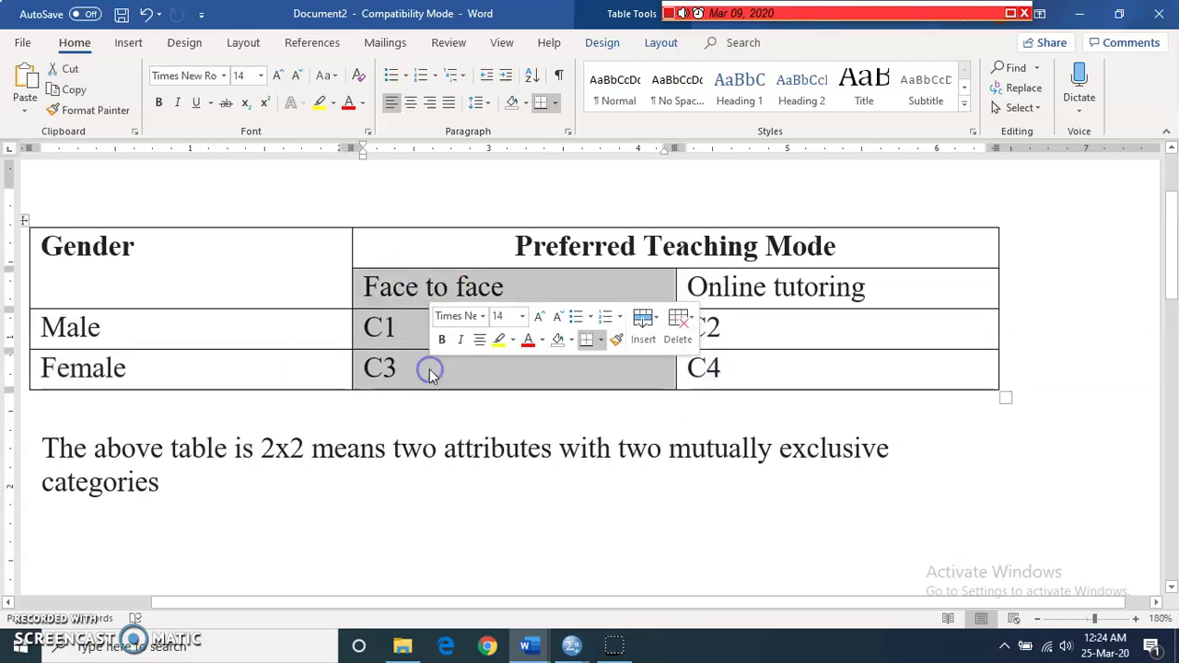
left_click(716, 293)
left_click_drag(716, 295, 740, 371)
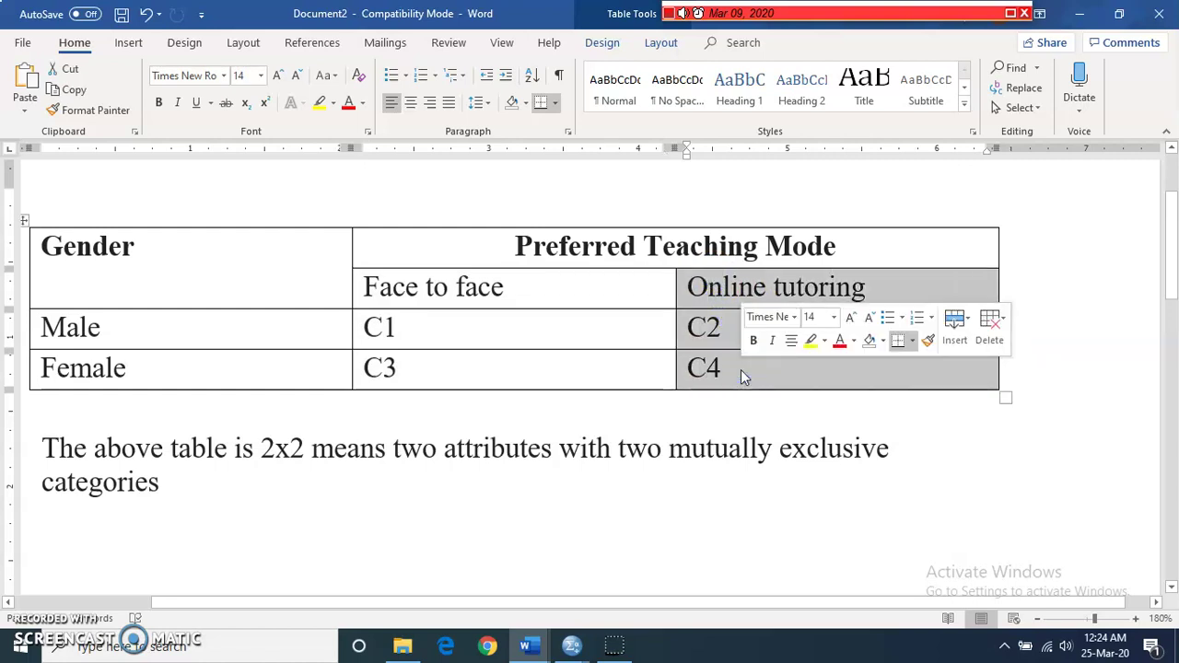
left_click(553, 353)
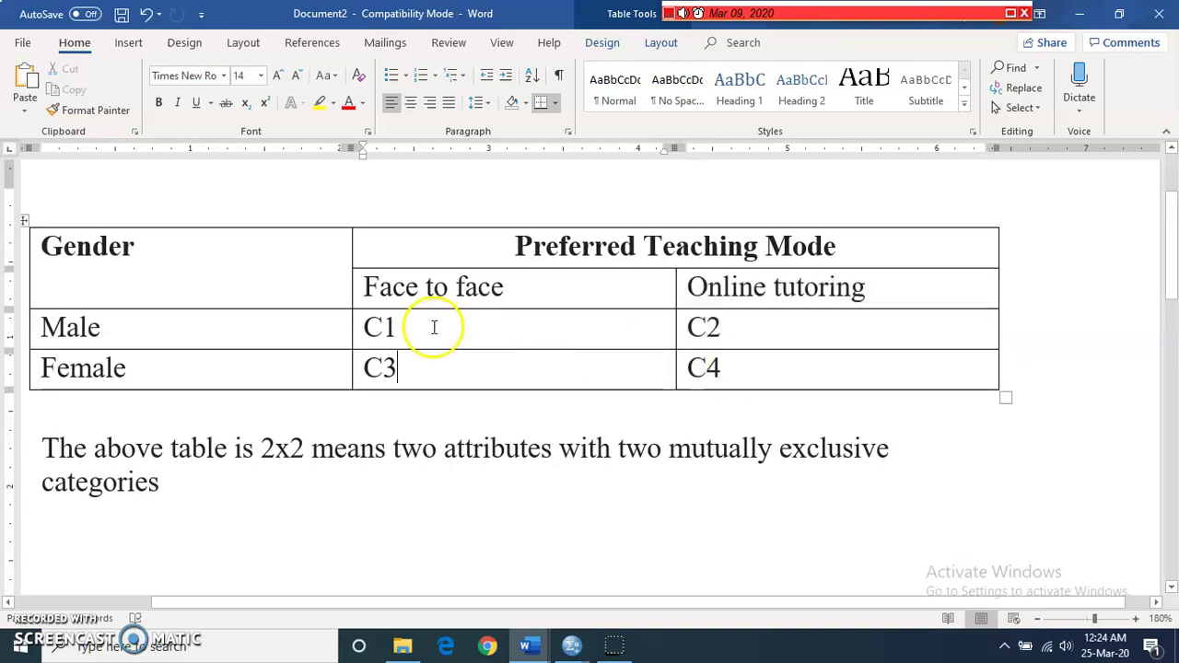
Highlight the individual table cells C1 and C4, then clear the selection.
left_click_drag(395, 327, 368, 329)
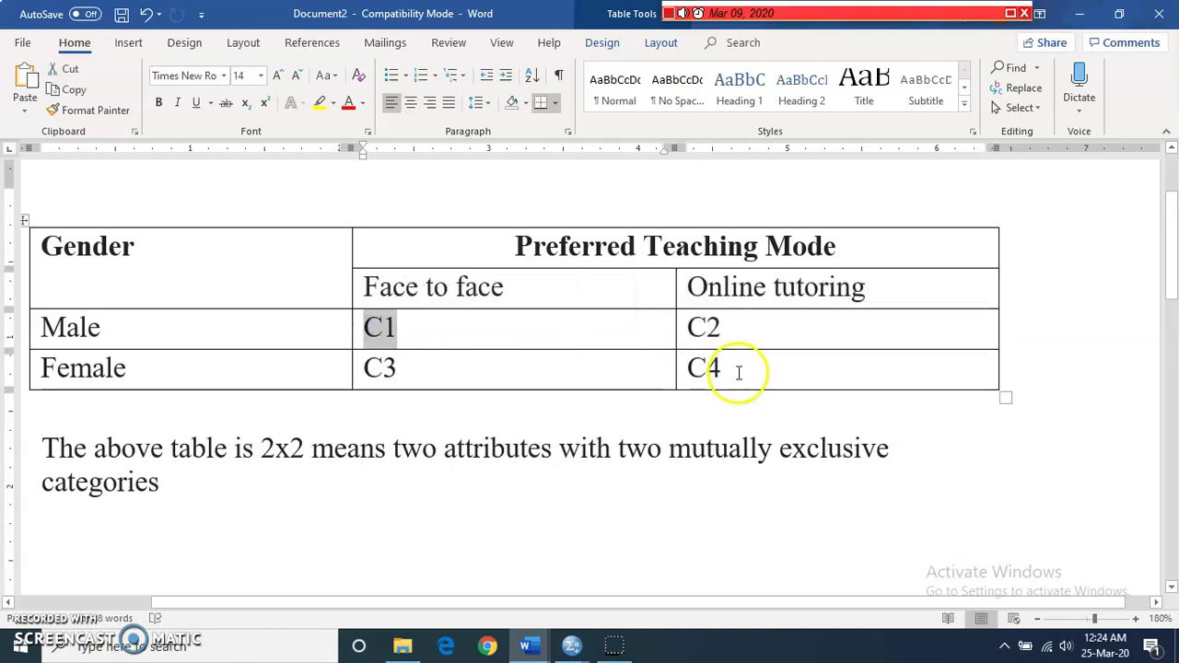
left_click(738, 372)
left_click_drag(738, 372, 697, 374)
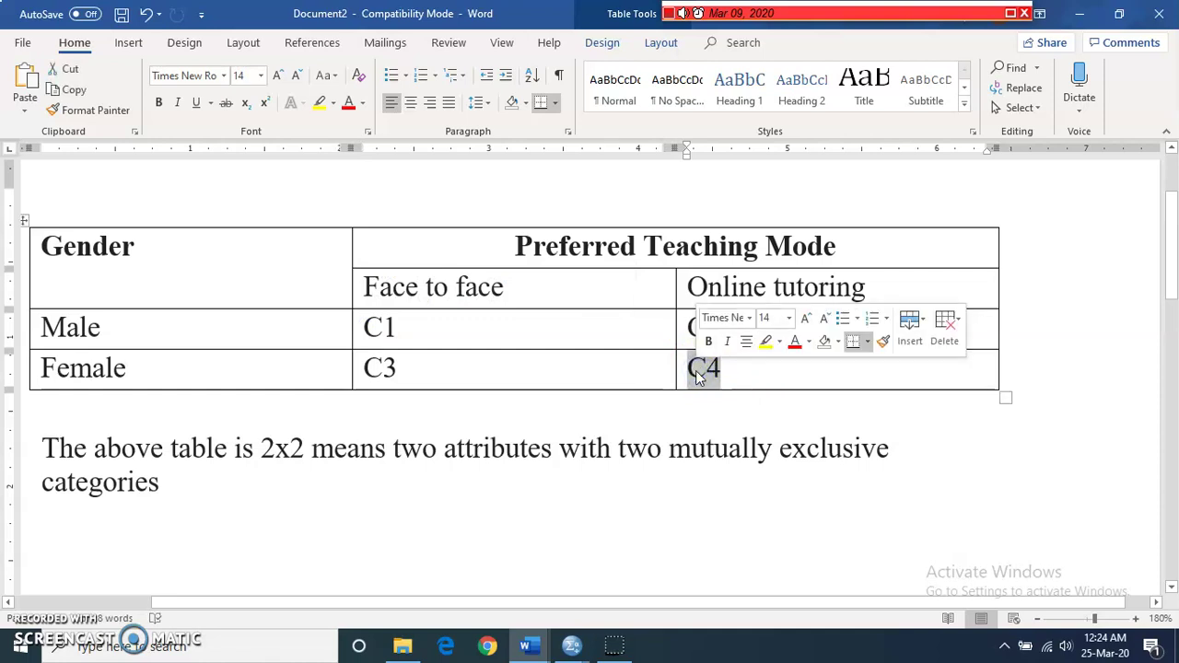
left_click(580, 394)
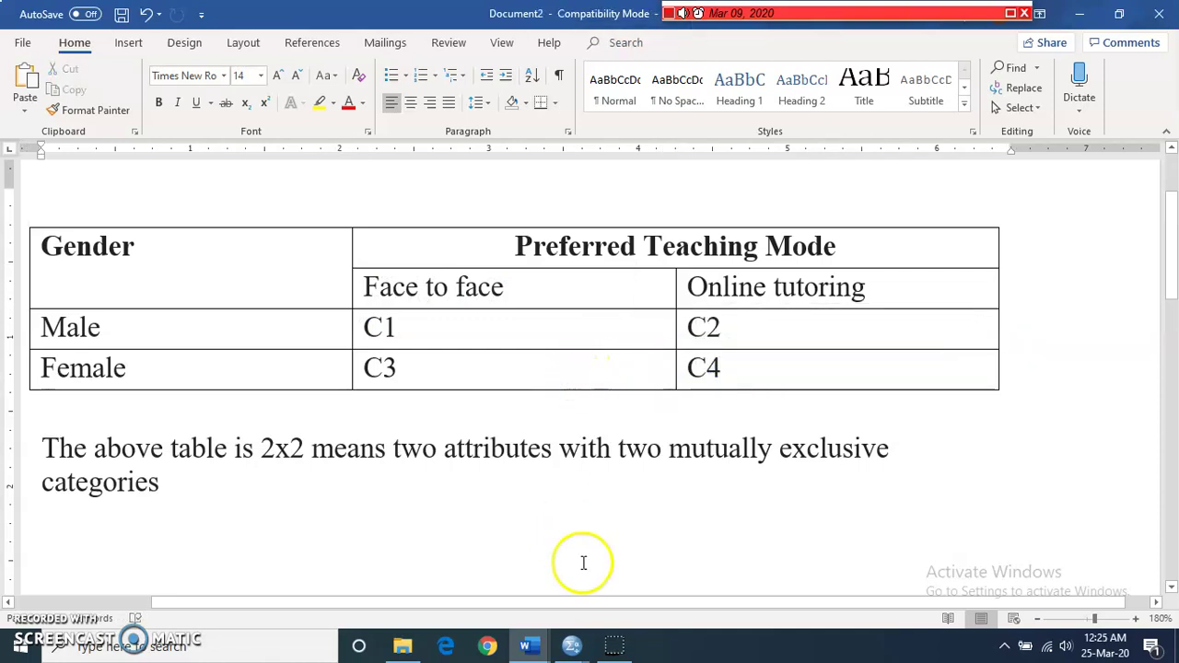
Return to the "chi square test" document and read the Null Hypothesis statements below the Gender example.
left_click(531, 645)
left_click(295, 584)
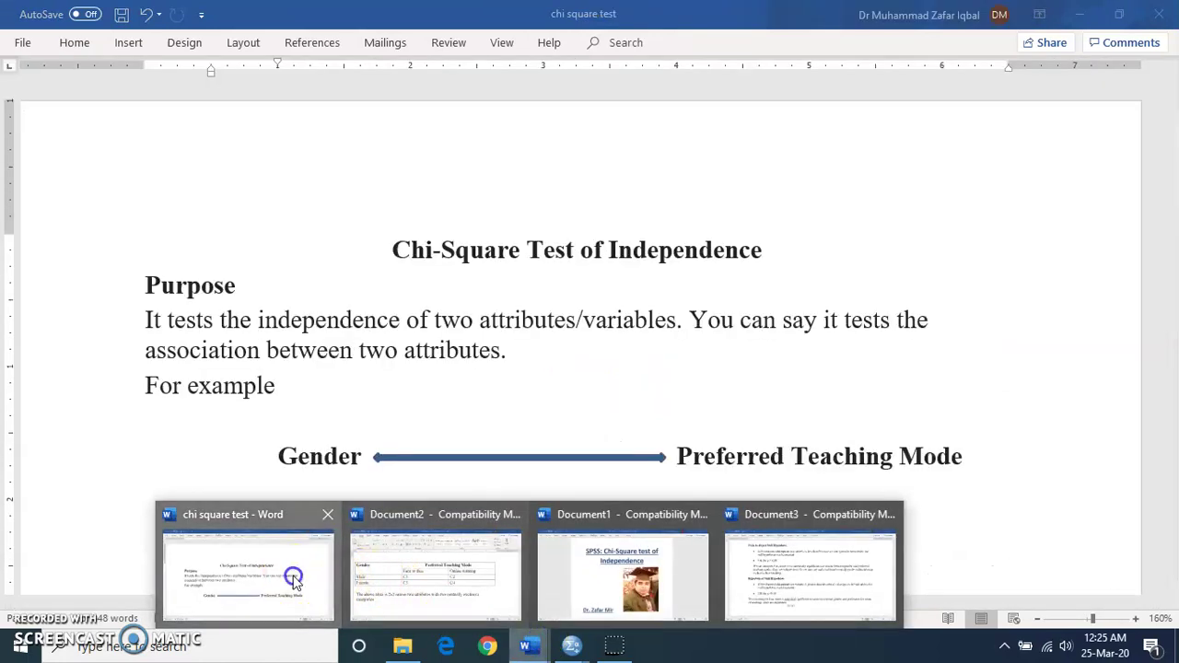
left_click(415, 447)
key("Down")
key("Down")
key("Down")
key("Down")
key("Down")
key("Down")
key("Down")
key("Down")
key("Down")
key("Down")
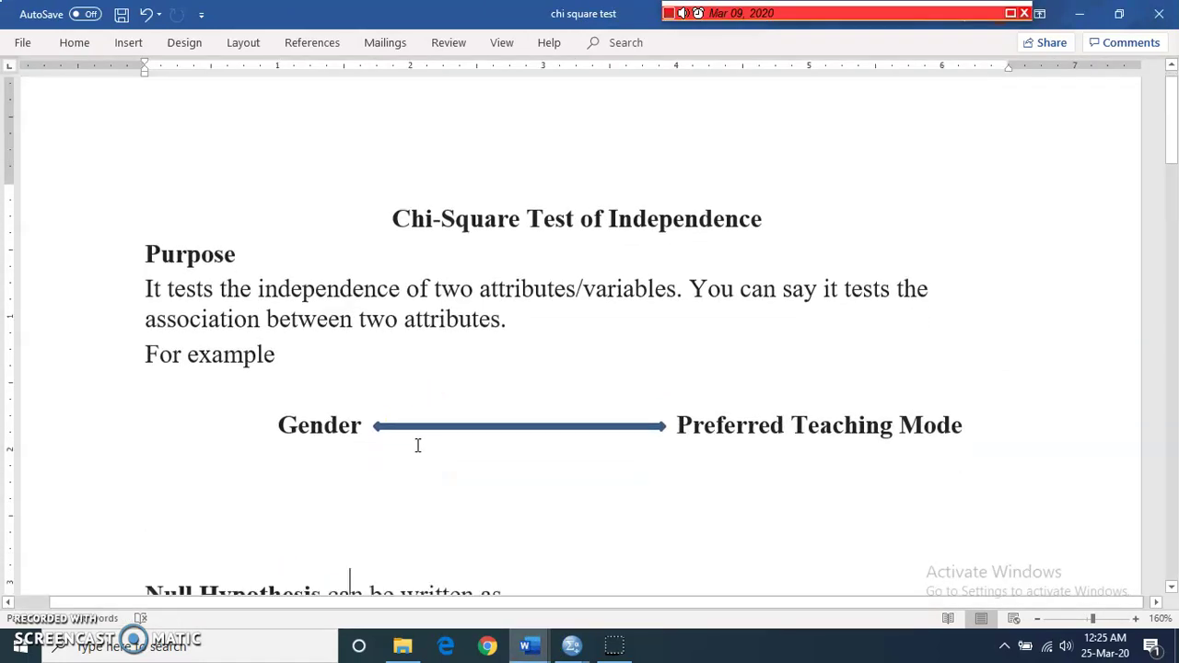
key("Down")
key("Down")
key("Down")
key("Down")
key("Down")
key("Down")
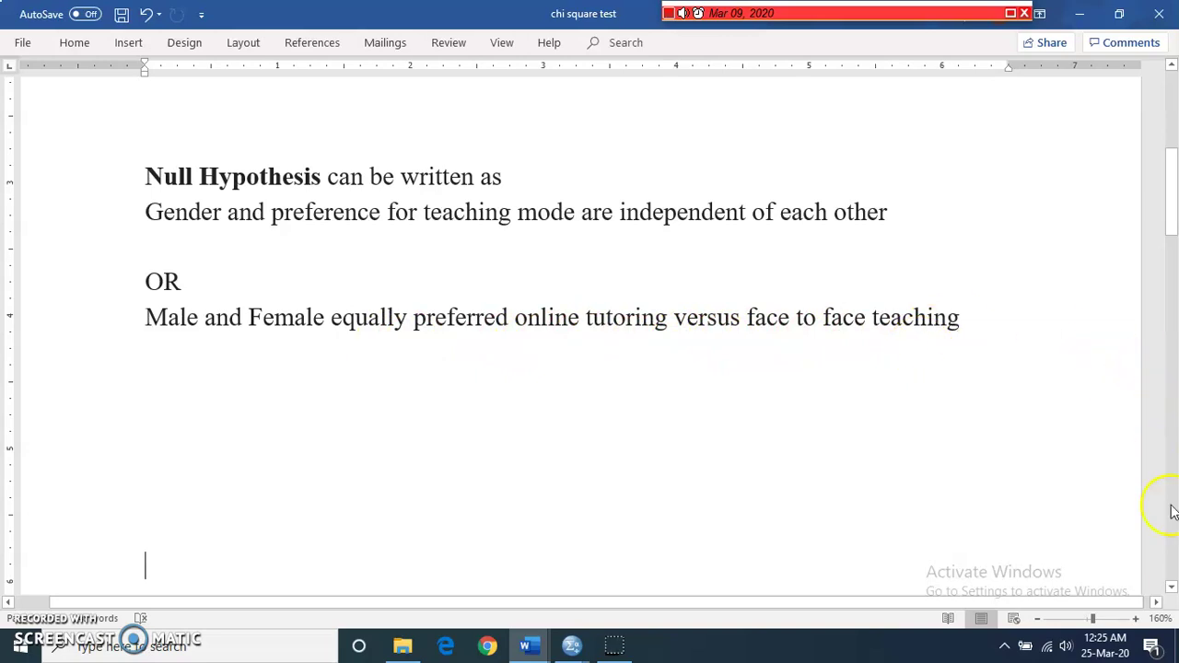
Read the numbered list in the Properties of Chi-Square section.
left_click(1171, 587)
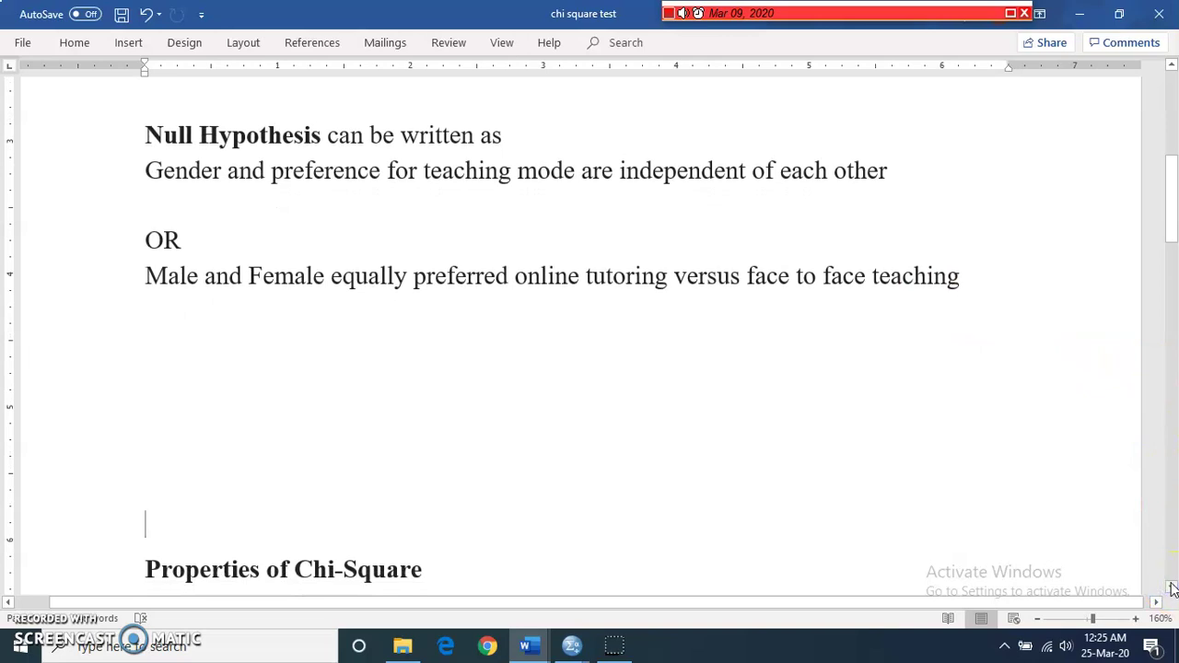
scroll(1171, 575, "down", 5)
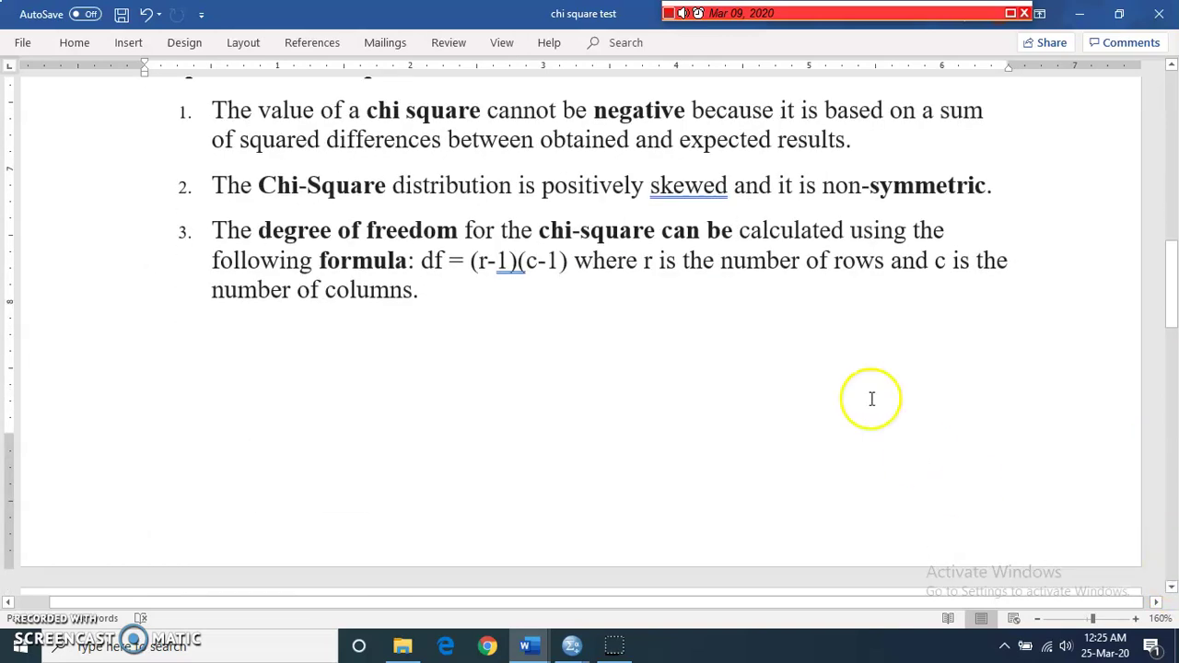
key("Up")
key("Up")
key("Up")
key("Up")
key("Up")
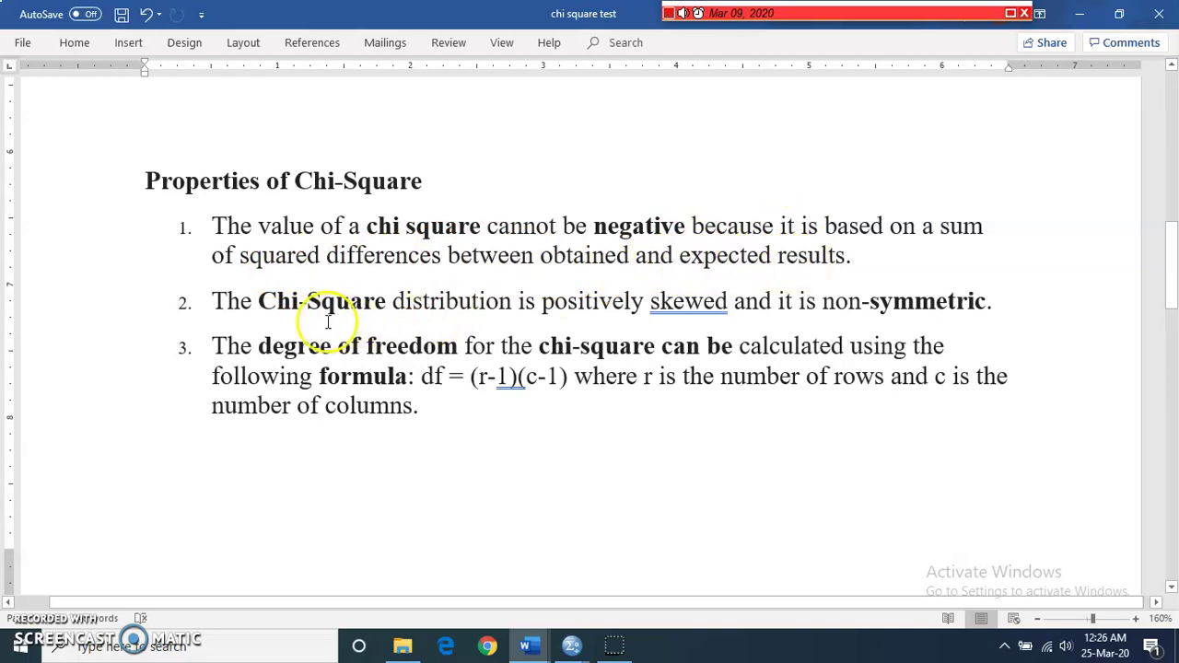
Highlight the key phrases "sum of squared", "positively skewed" and the "c-1" term of the degree of freedom formula.
left_click_drag(807, 225, 320, 255)
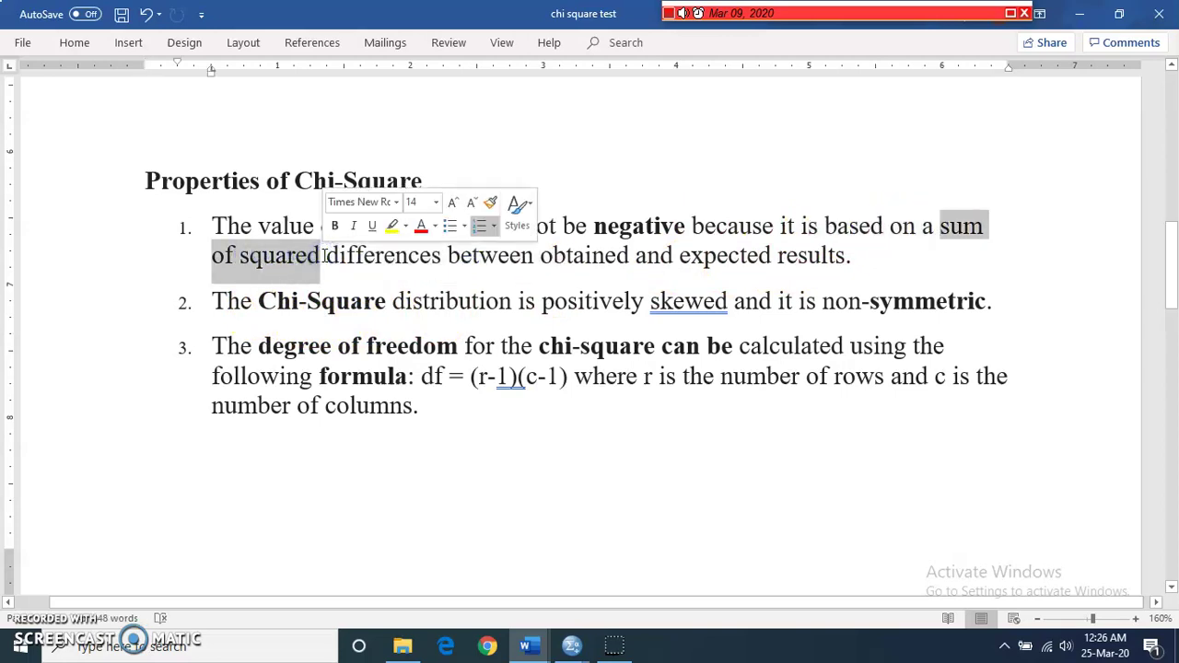
left_click(305, 293)
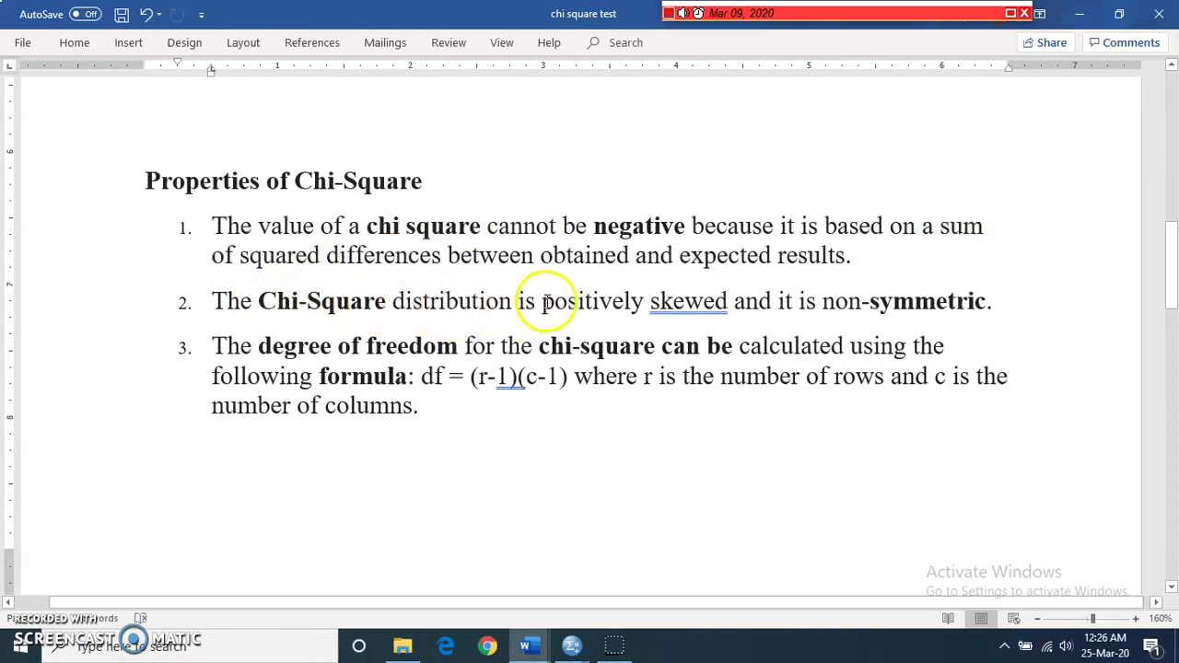
left_click_drag(539, 303, 690, 305)
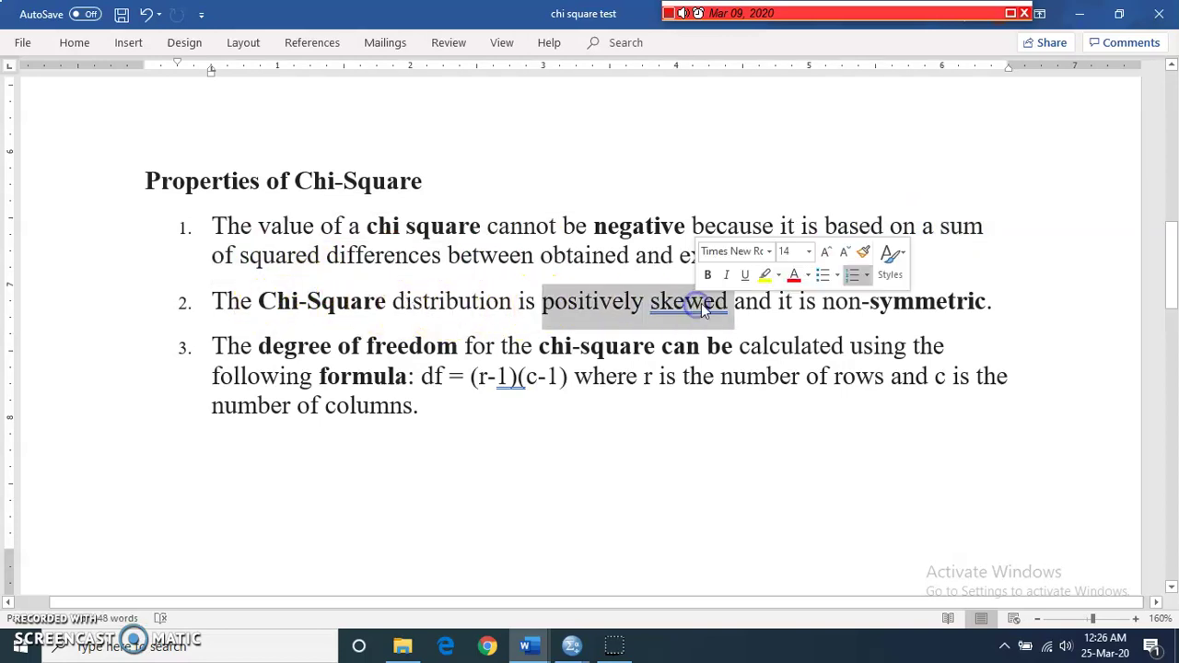
left_click(834, 311)
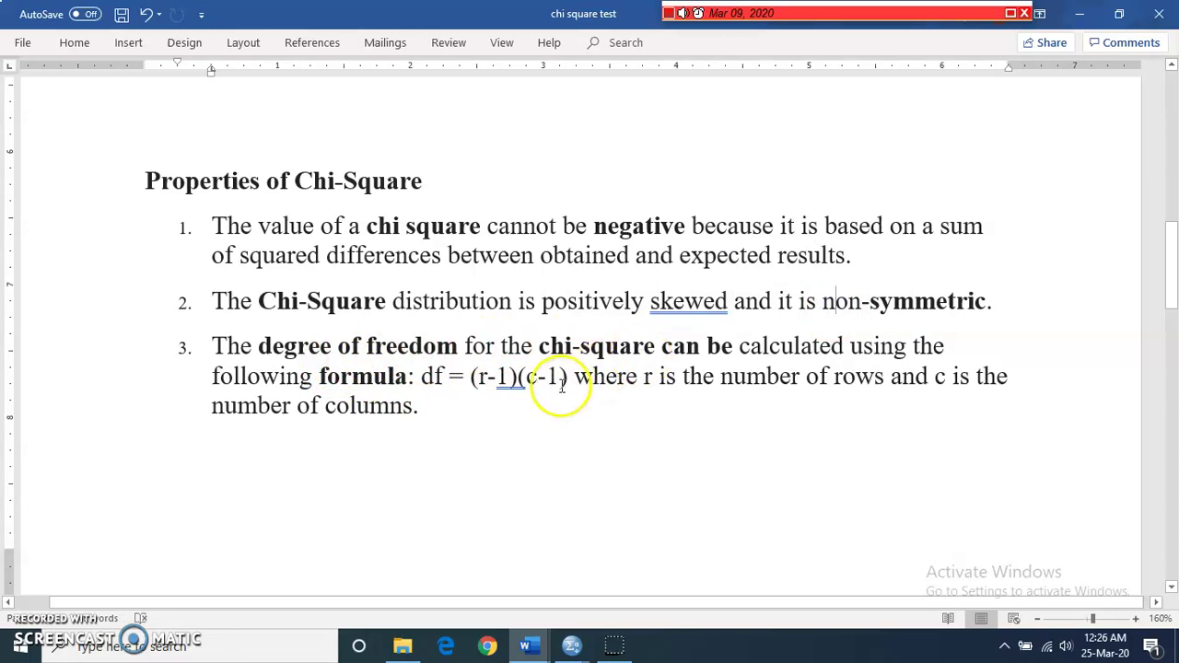
left_click(478, 379)
left_click_drag(503, 378, 558, 379)
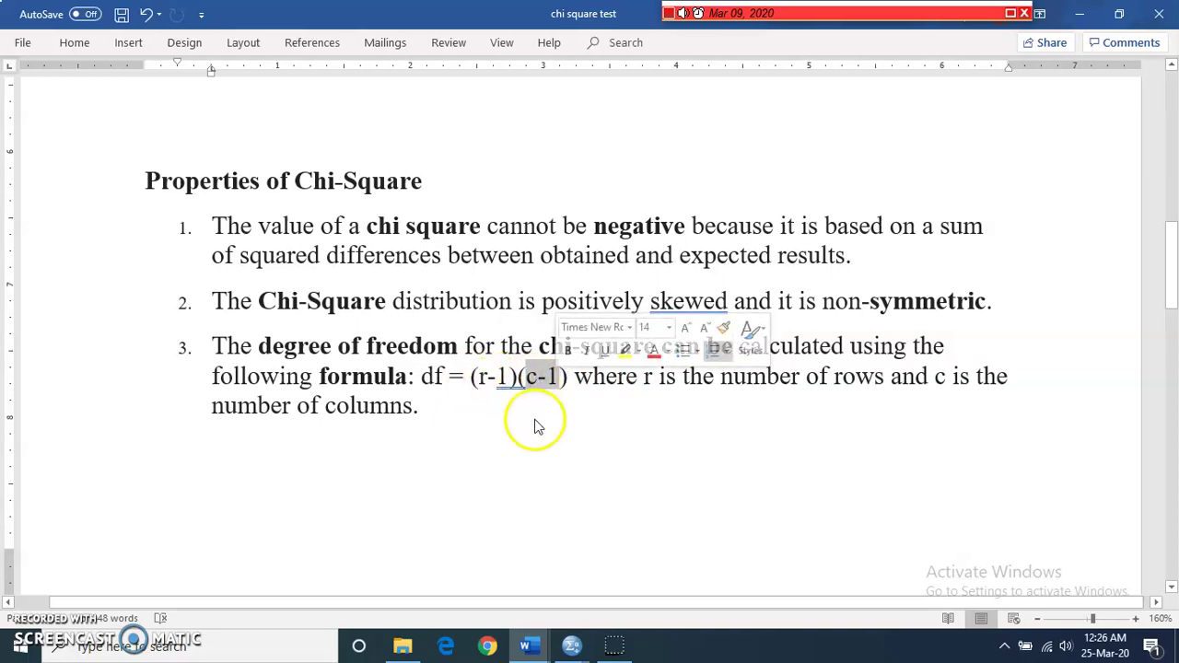
Switch back to Document2 and highlight the table's Male and Female data rows, plus the Face to face and Online tutoring columns.
left_click(527, 649)
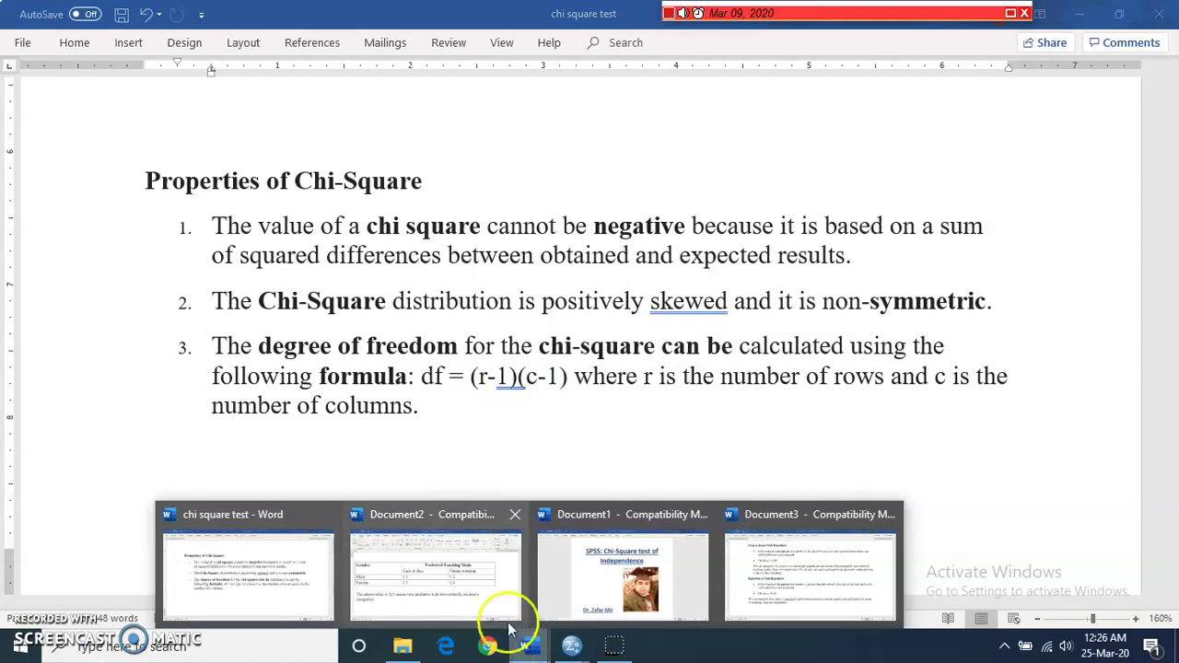
left_click(479, 590)
left_click_drag(396, 327, 376, 325)
left_click_drag(553, 324, 753, 340)
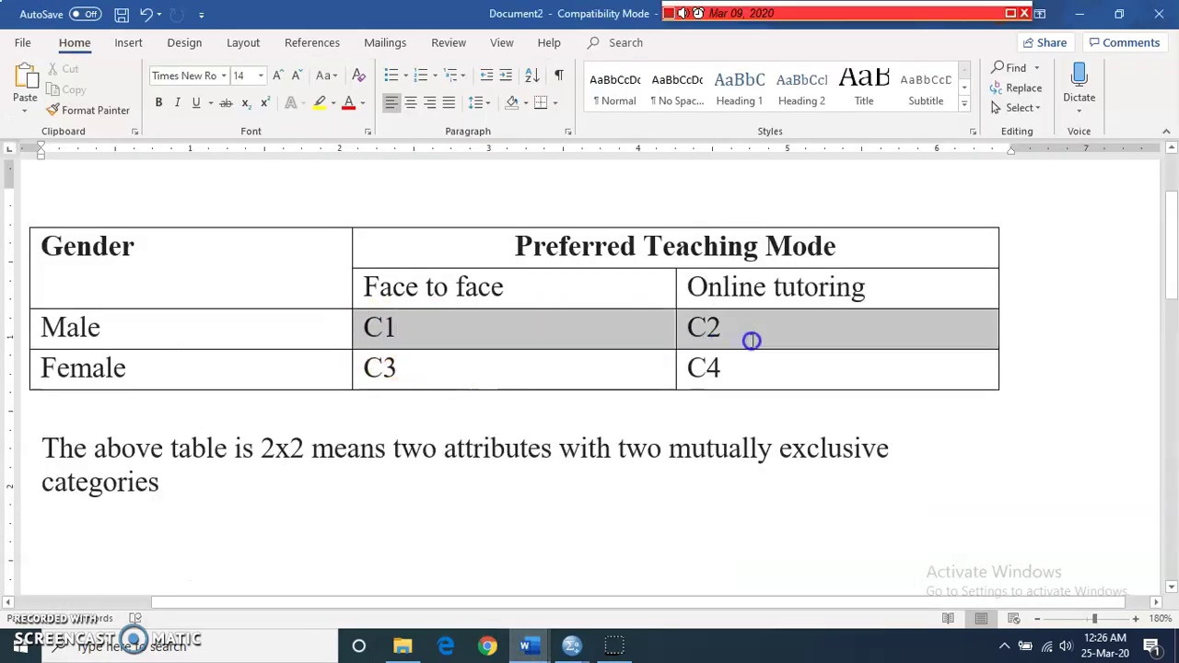
left_click_drag(366, 370, 747, 371)
left_click(558, 360)
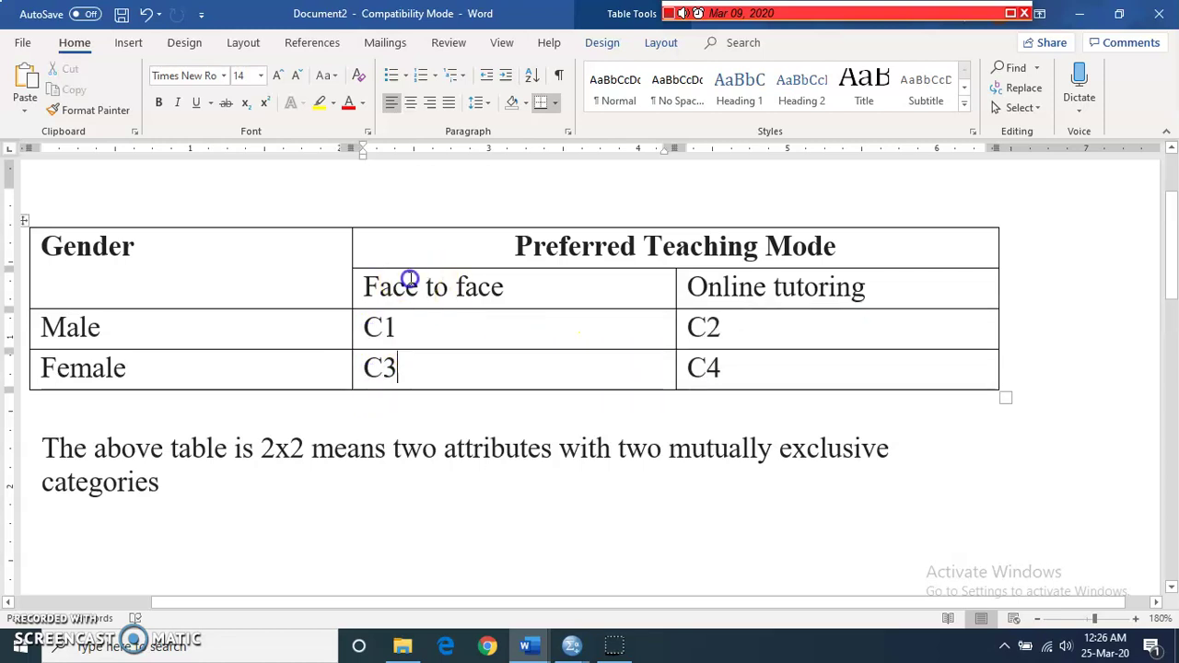
left_click_drag(408, 274, 434, 368)
left_click_drag(763, 283, 771, 363)
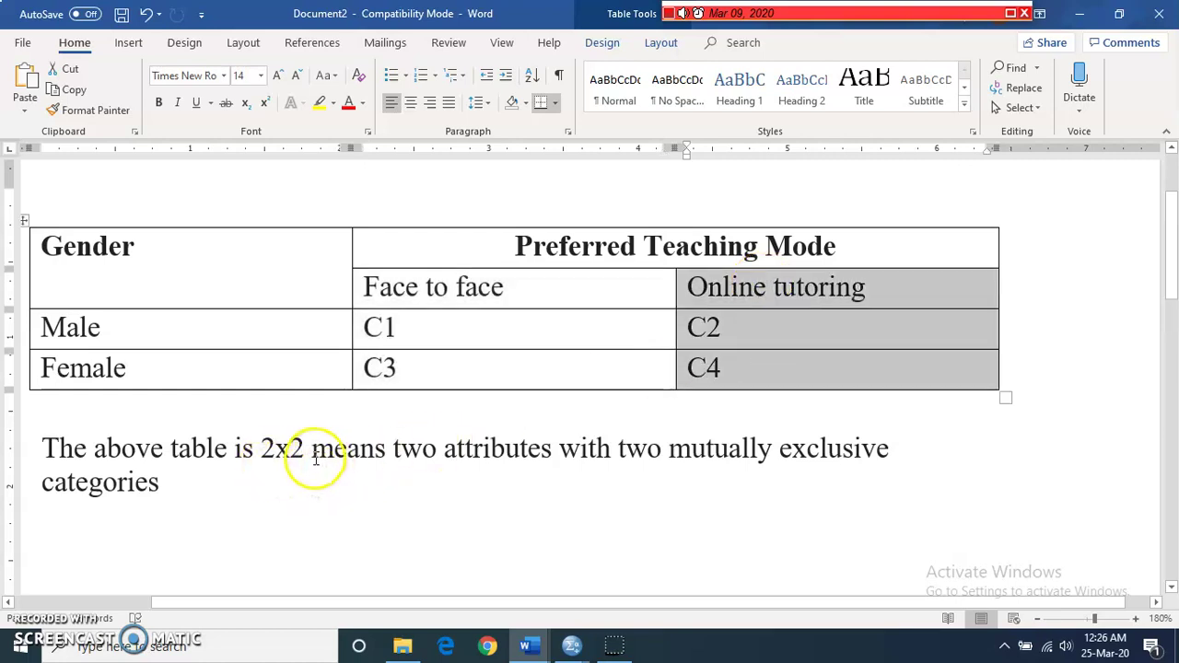
Return to the "chi square test" document and review the degree of freedom formula df = (r-1)(c-1).
left_click(526, 645)
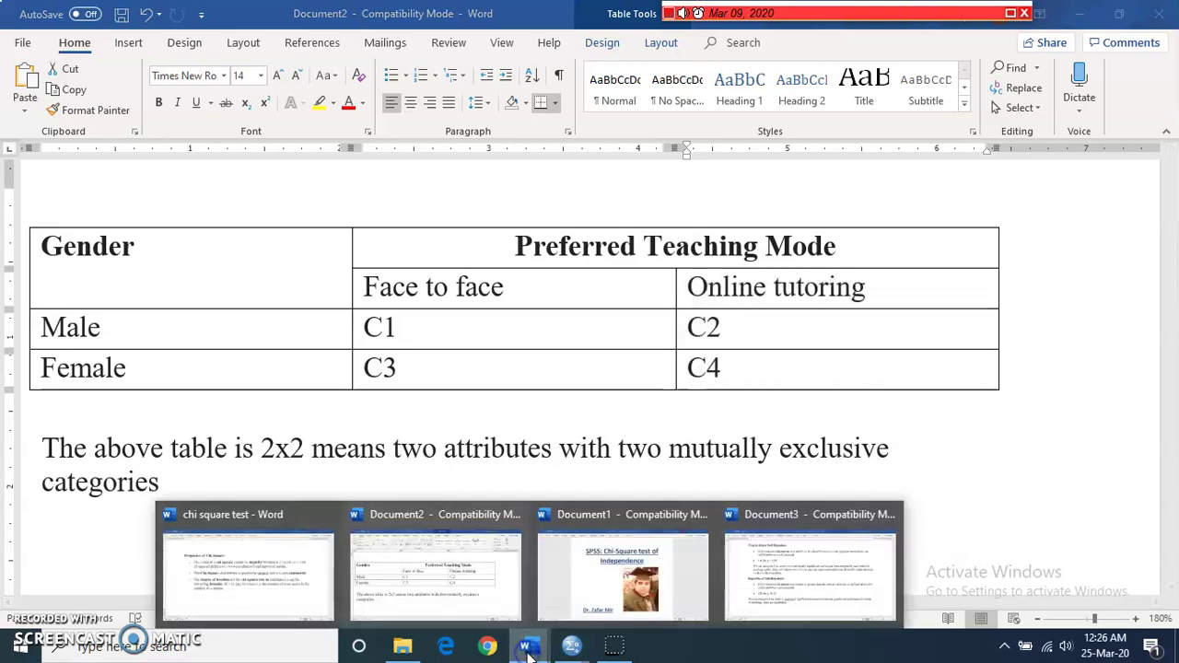
left_click(308, 589)
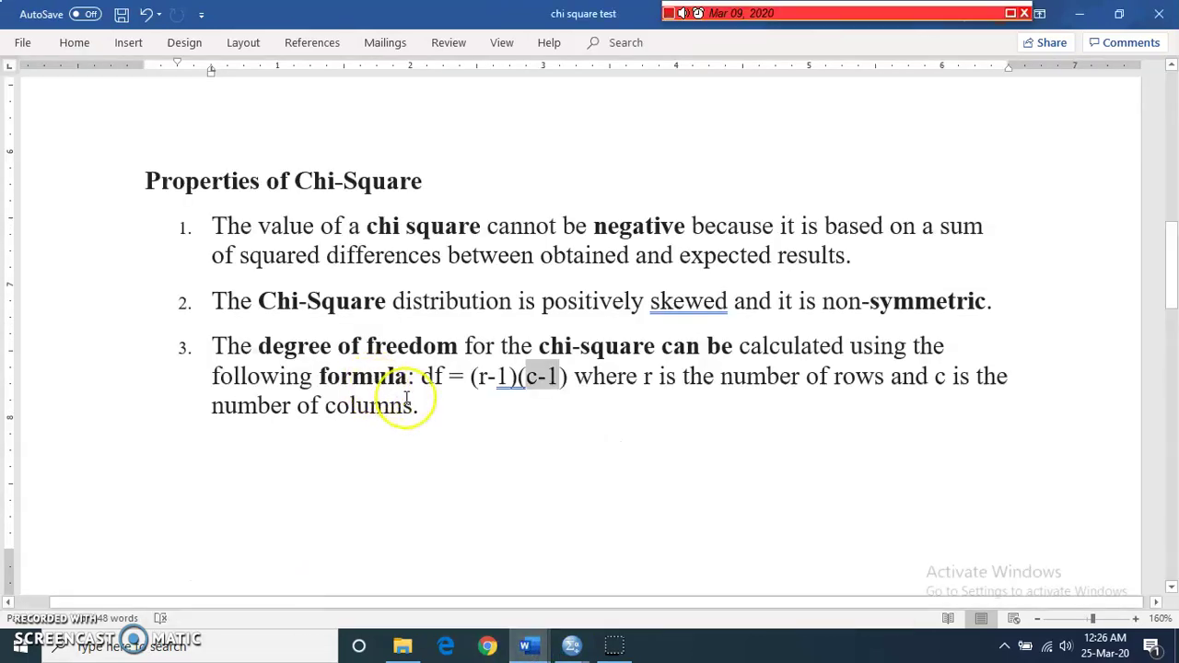
left_click(474, 414)
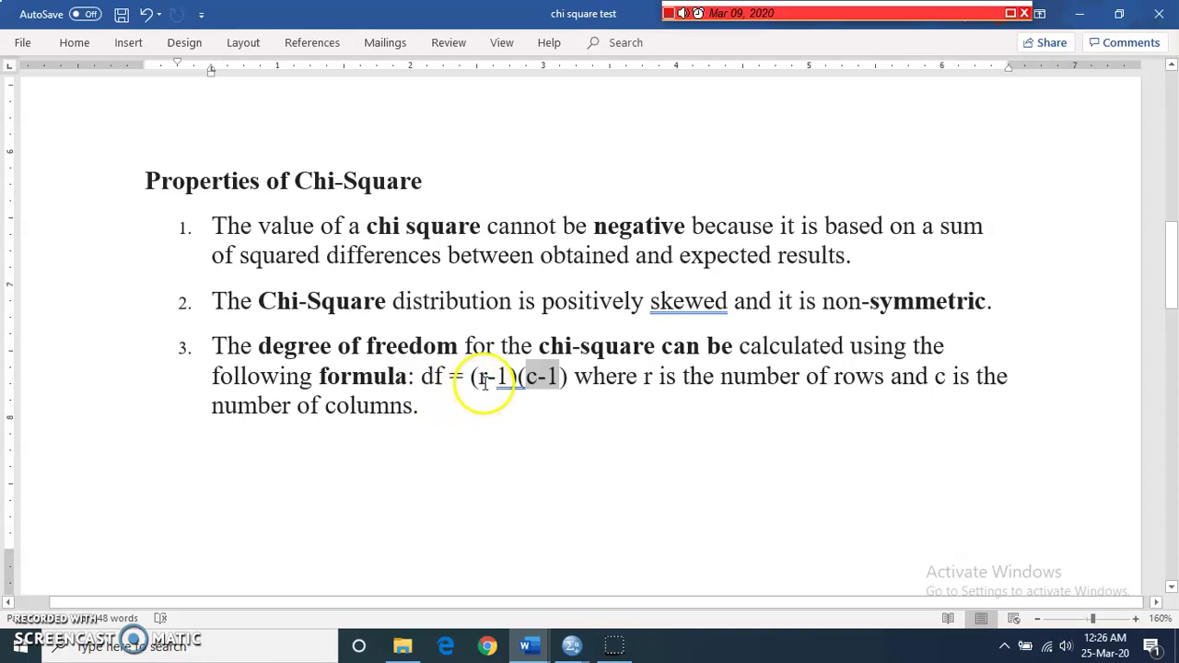
left_click(533, 384)
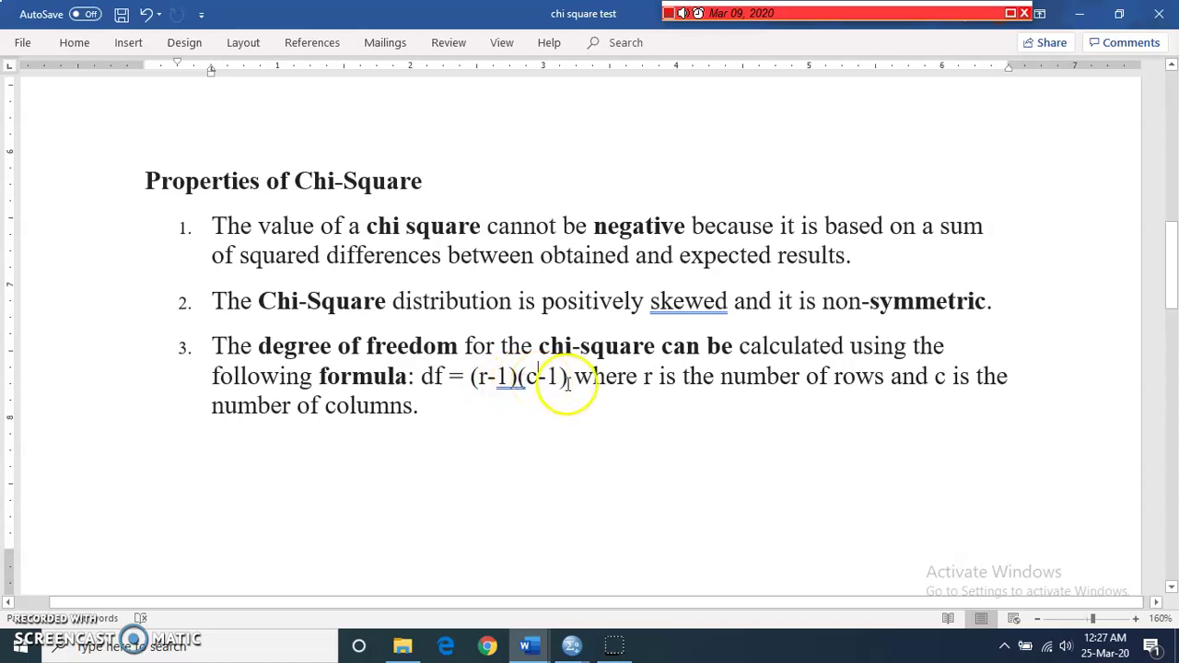
Read the numbered list of assumptions before applying the test, below the Properties of Chi-Square section.
left_click(737, 416)
key("Down")
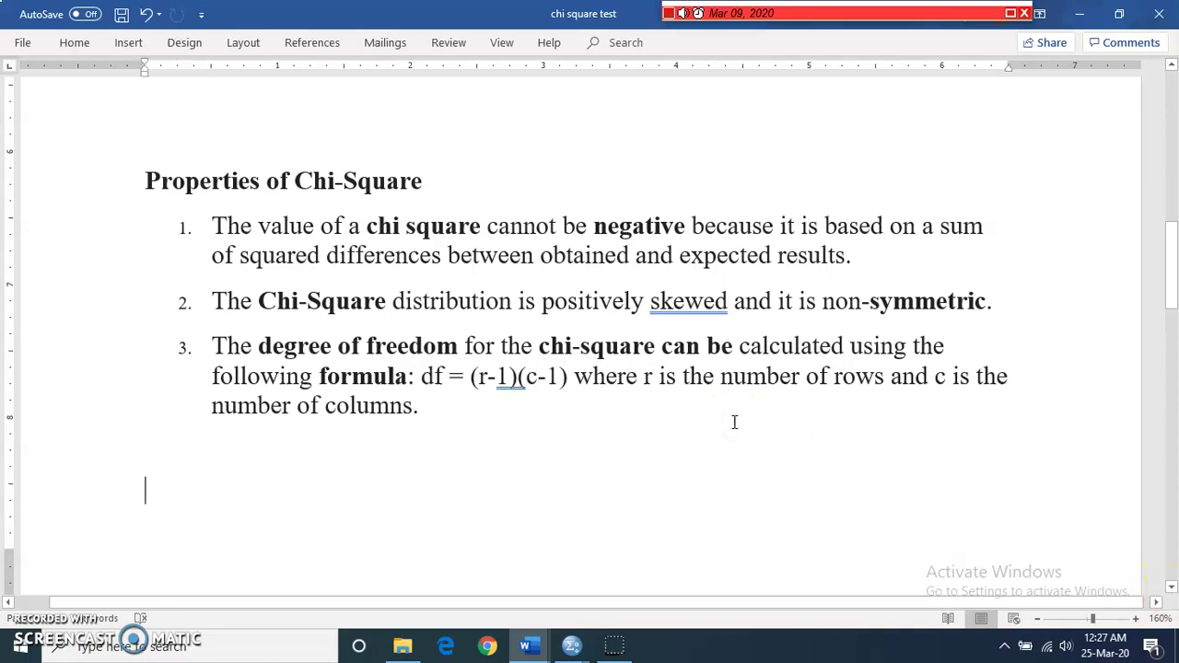
type("The assumptions before applying this test include: The data in the cells should be frequencies or counts rather than percentages. It should be in Natural Numbers i.e. {1,2,3,4, 5,….} The categories of the variables are mutually exclusive e.g. Gender has two mutually exclusive categories i.e. male and female Each subject in sample may contribute data to one and only one cell in the χ2. There are 2 variables, and both are measured at the nominal/ordinal level. The value of the cell should be 5 or more in at least 80% of the cells, and no cell should have an expected frequency of less than one.")
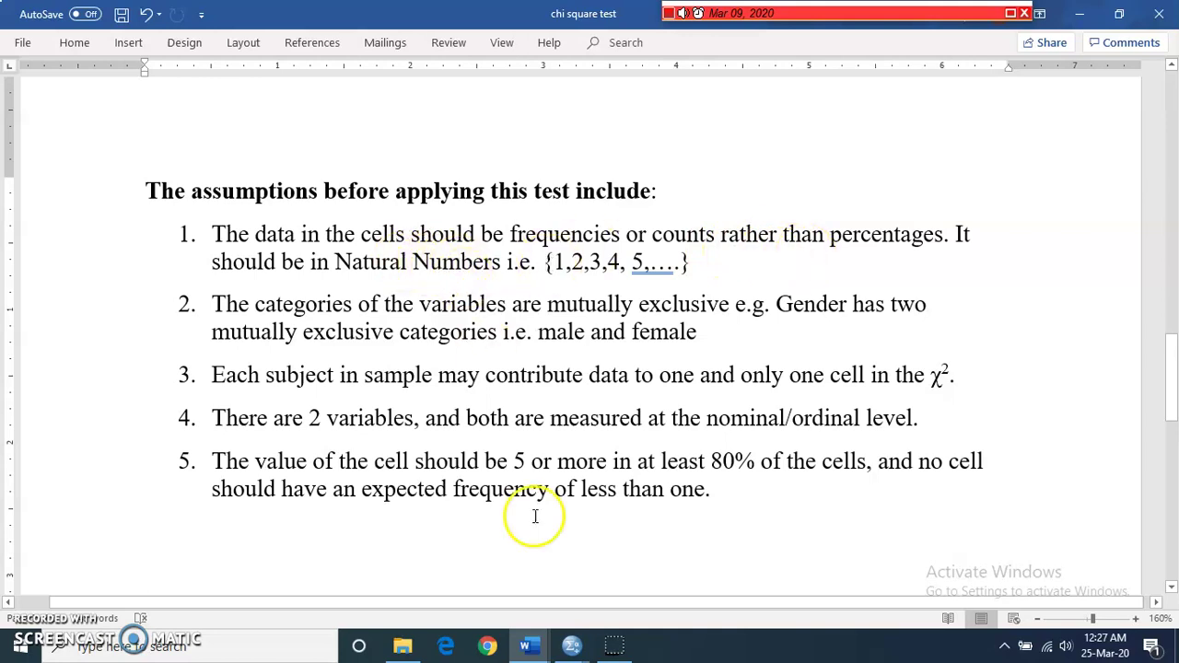
Switch to Document2 and highlight the C1 and C2 cell entries in the table's Male row.
mouse_move(525, 638)
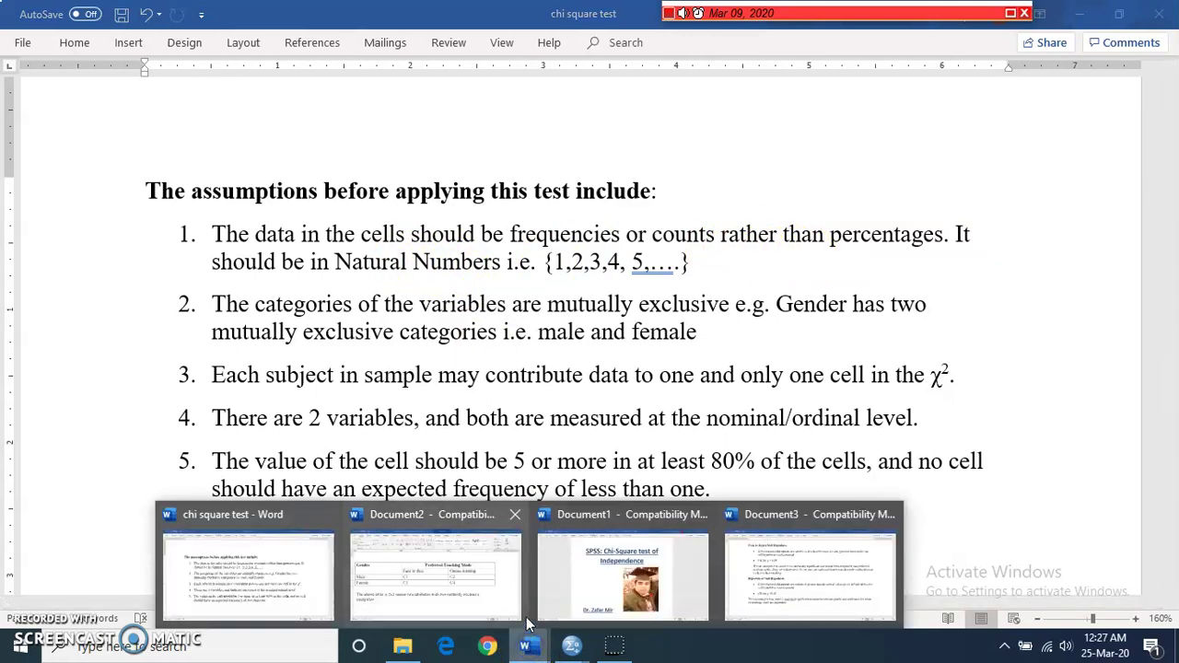
left_click(465, 603)
left_click(406, 328)
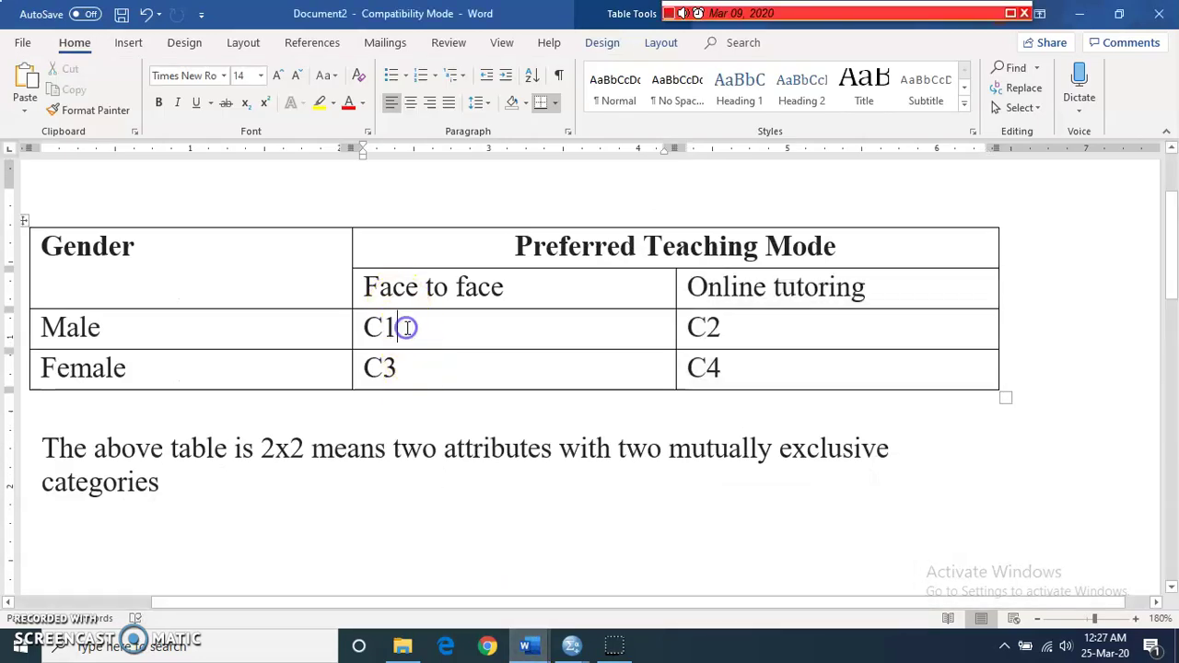
left_click_drag(371, 328, 371, 328)
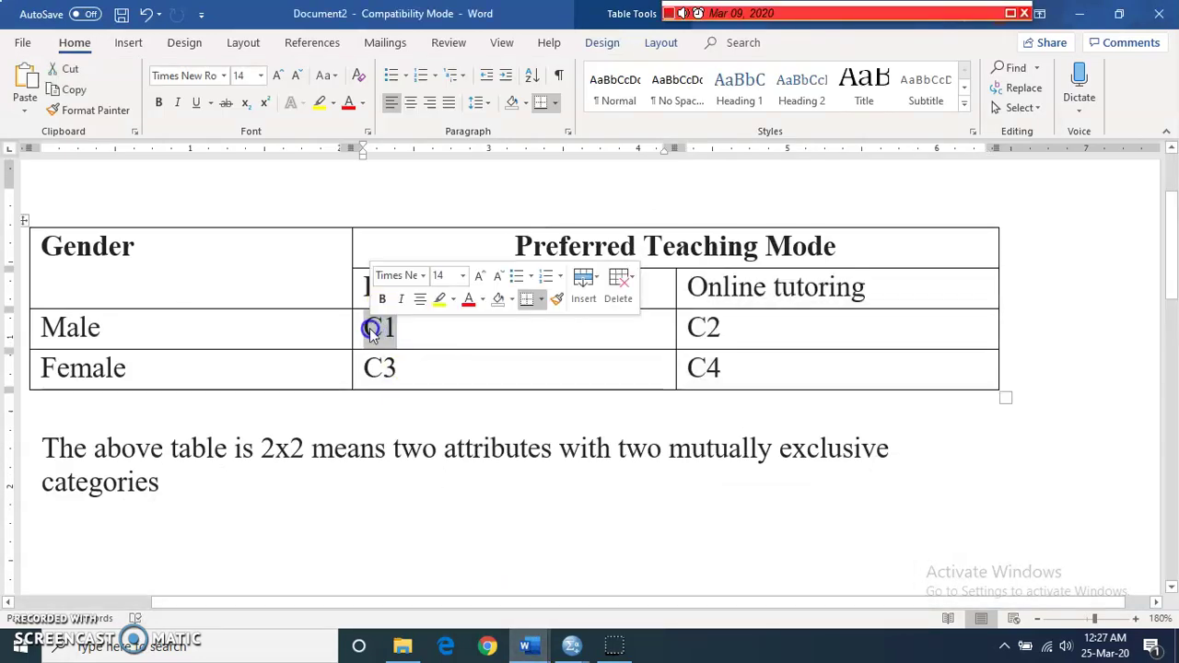
left_click(408, 330)
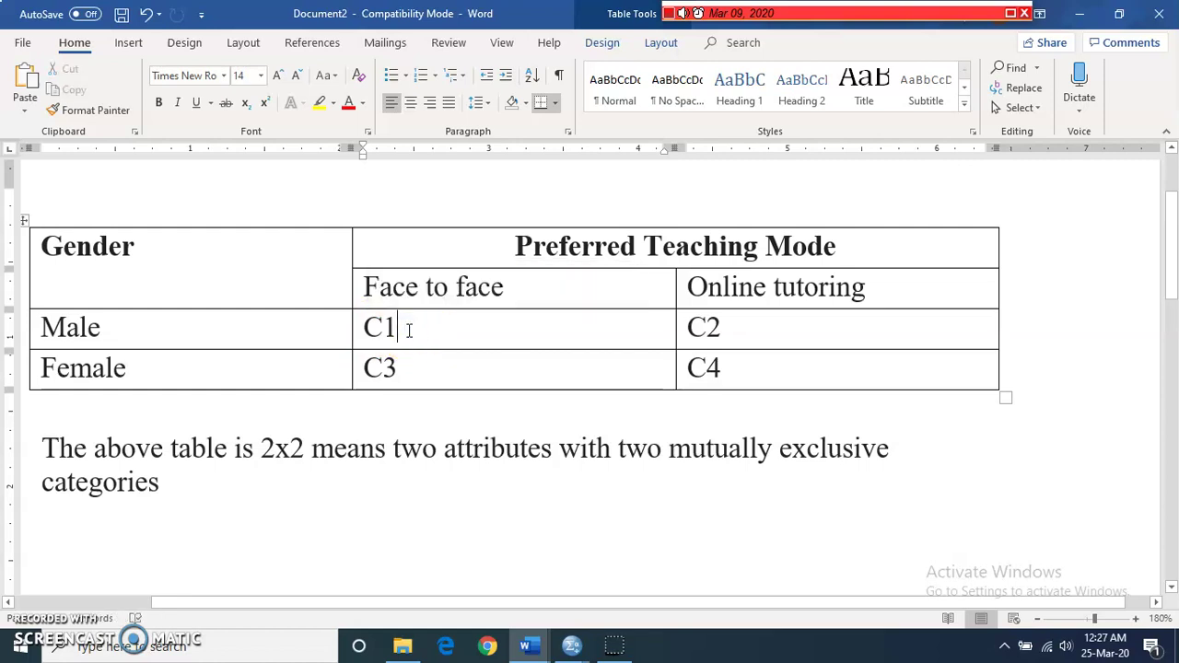
left_click(151, 334)
left_click(468, 343)
left_click(710, 327)
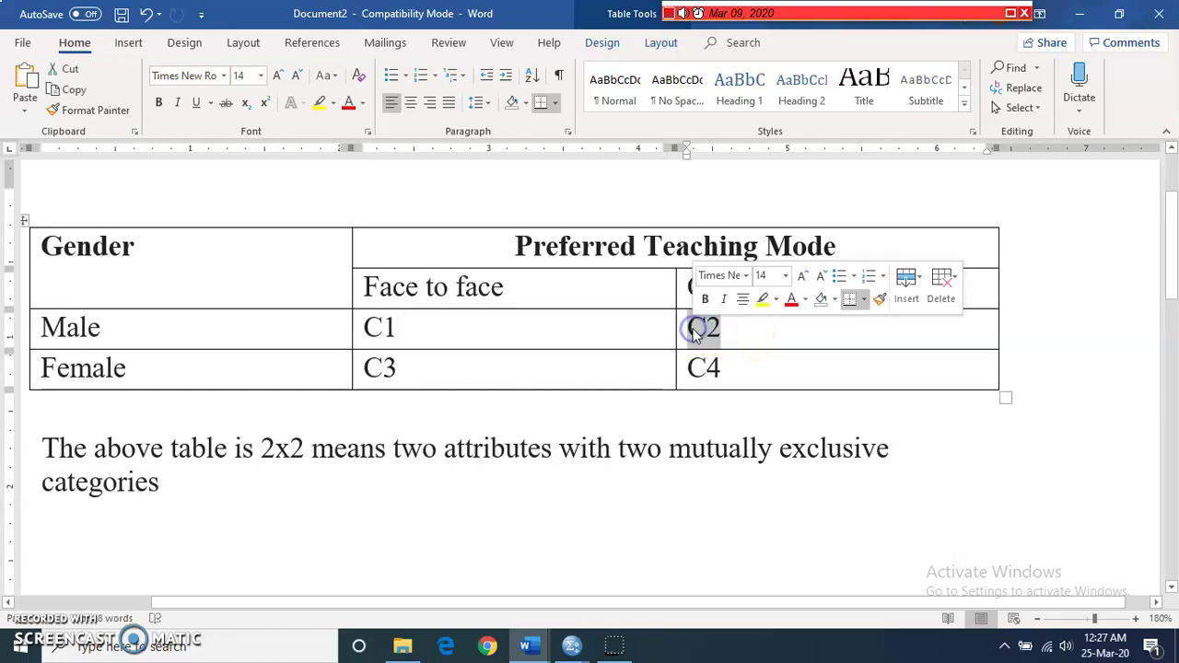
left_click(442, 345)
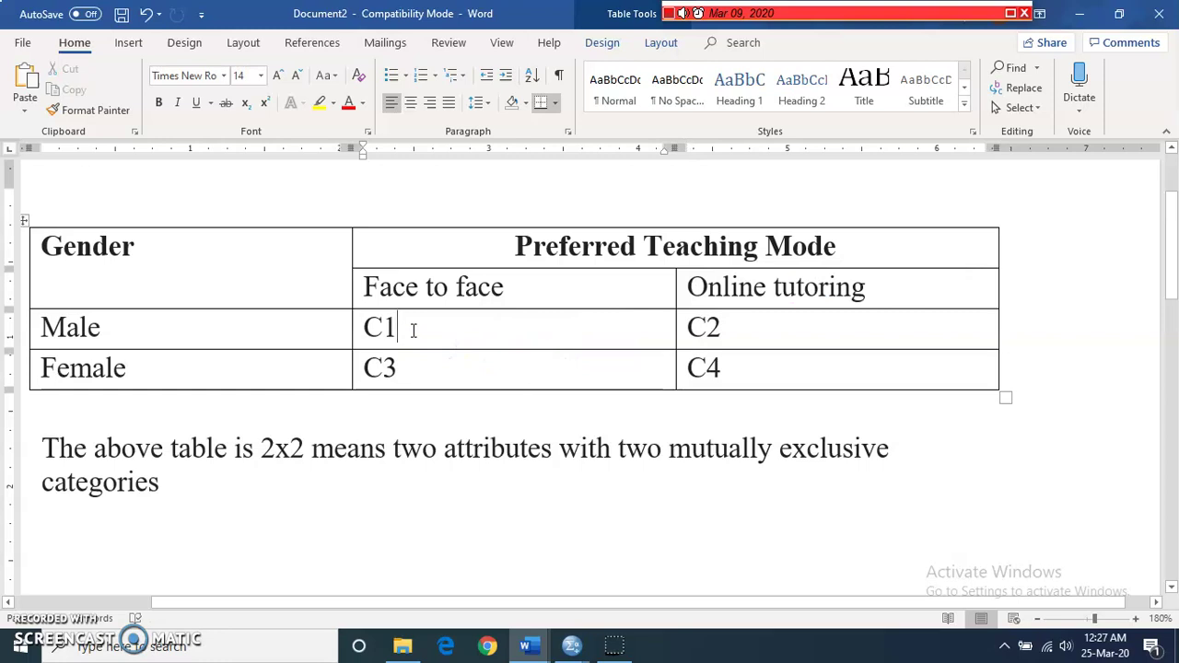
Go back to the "chi square test" document and review the remaining assumptions.
left_click(526, 644)
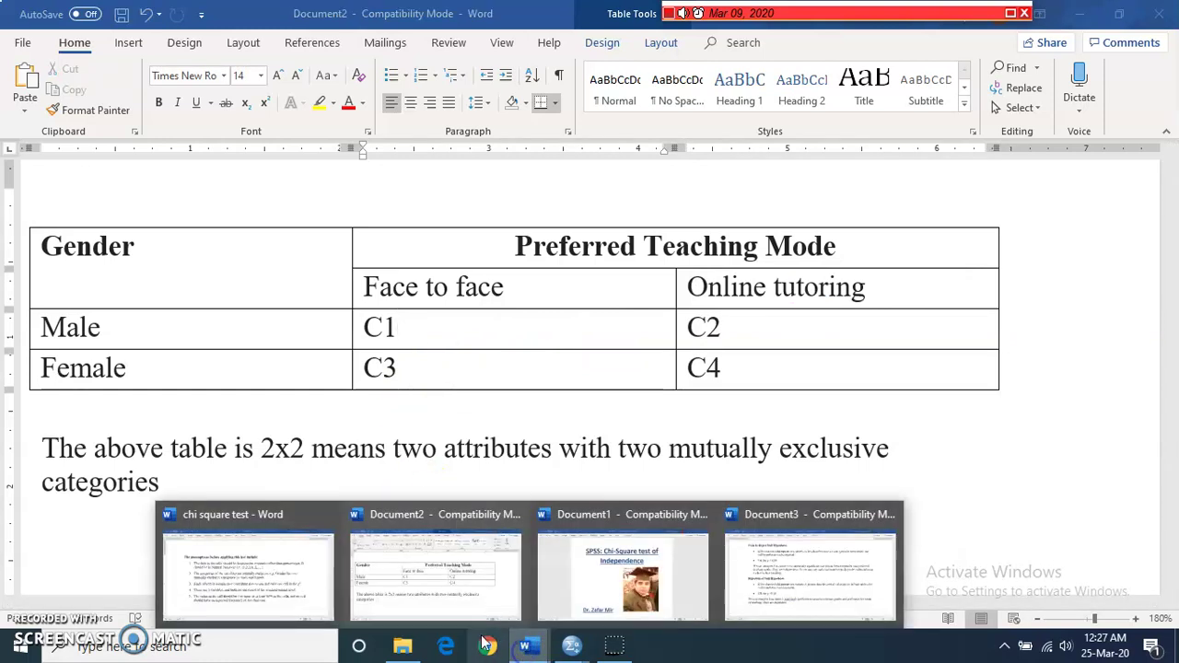
left_click(287, 557)
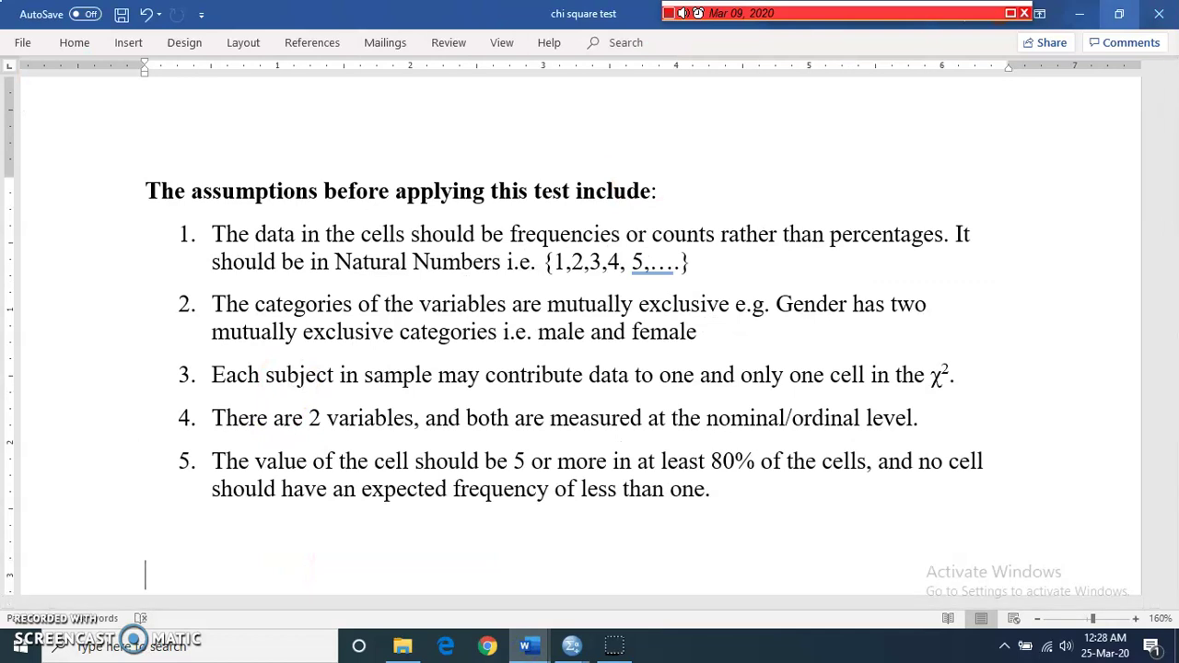
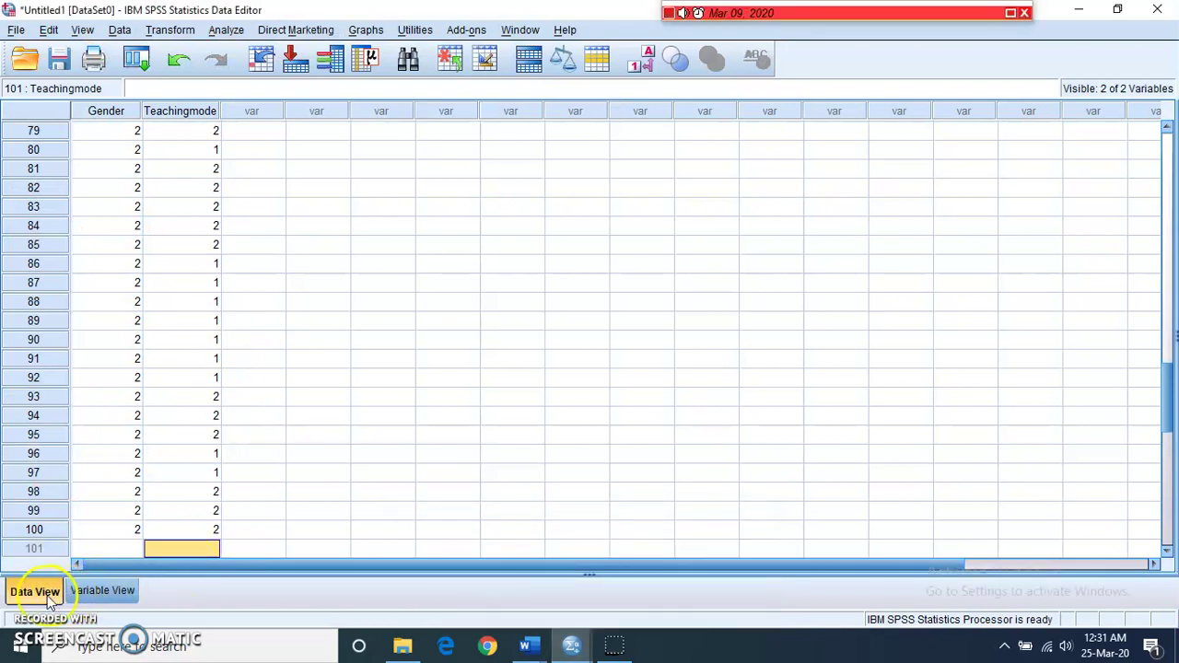
Show the variable definitions in the SPSS Data Editor and inspect the value labels of Gender.
left_click(101, 591)
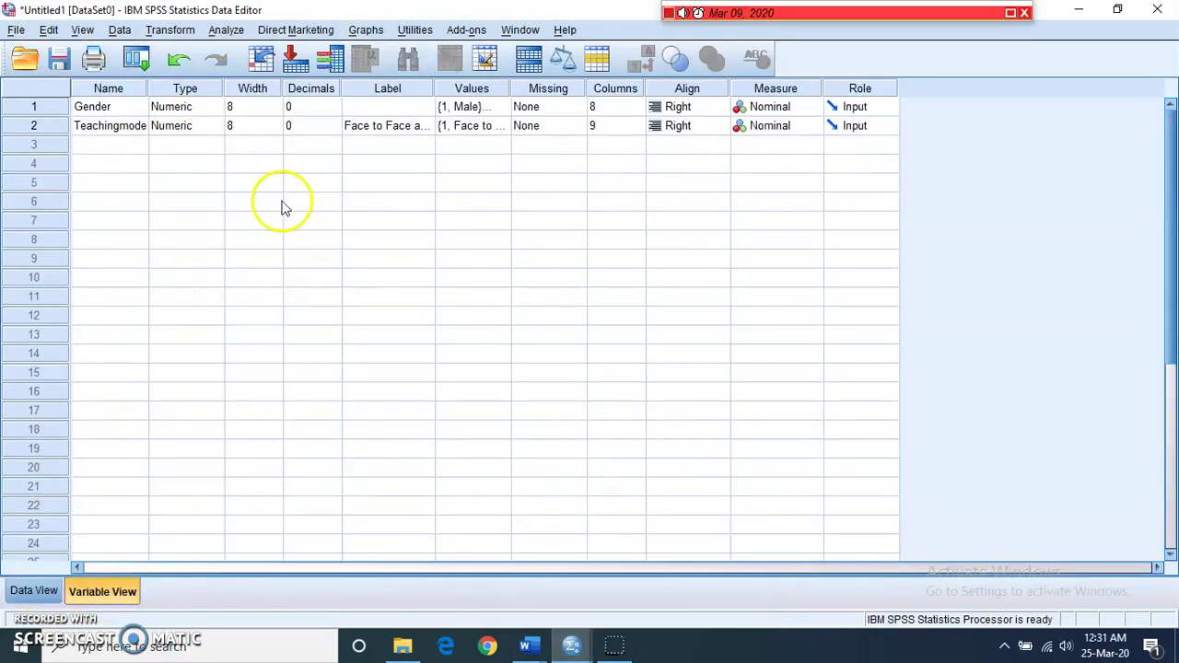
left_click(112, 108)
left_click(121, 128)
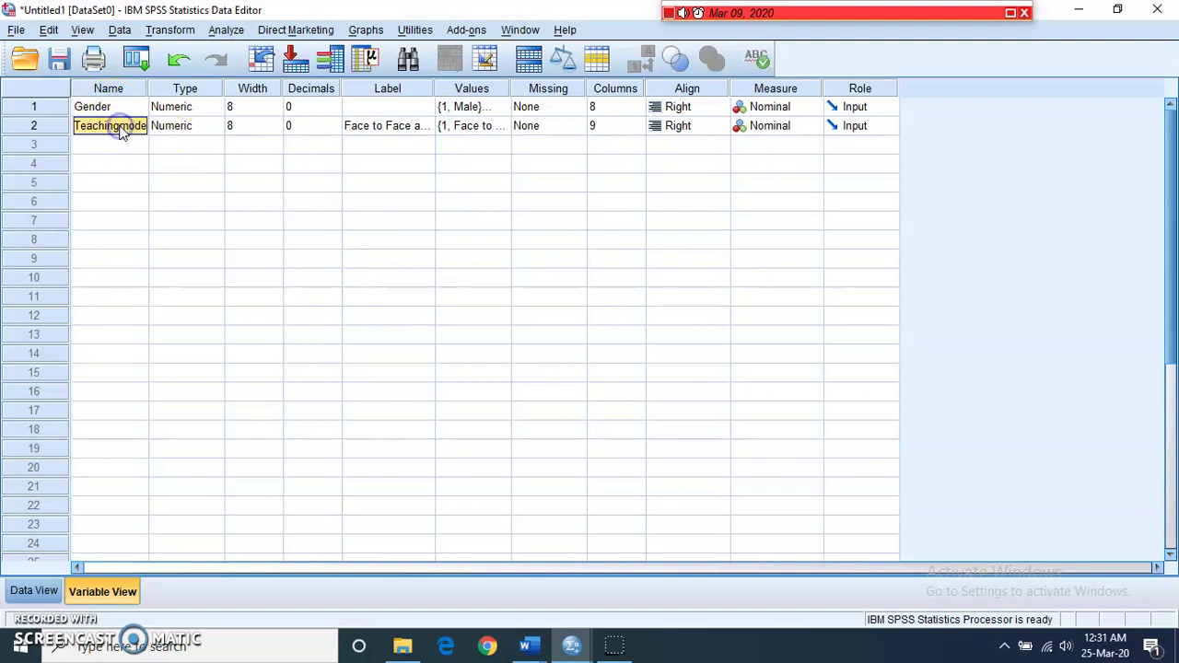
left_click(469, 108)
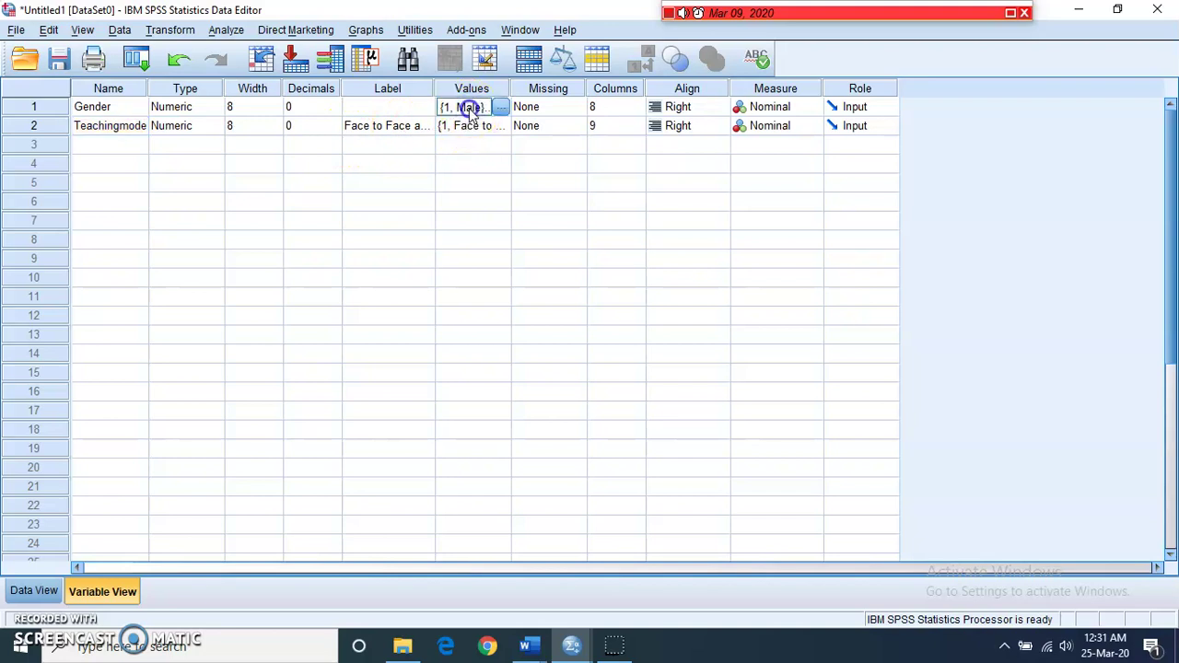
left_click(500, 108)
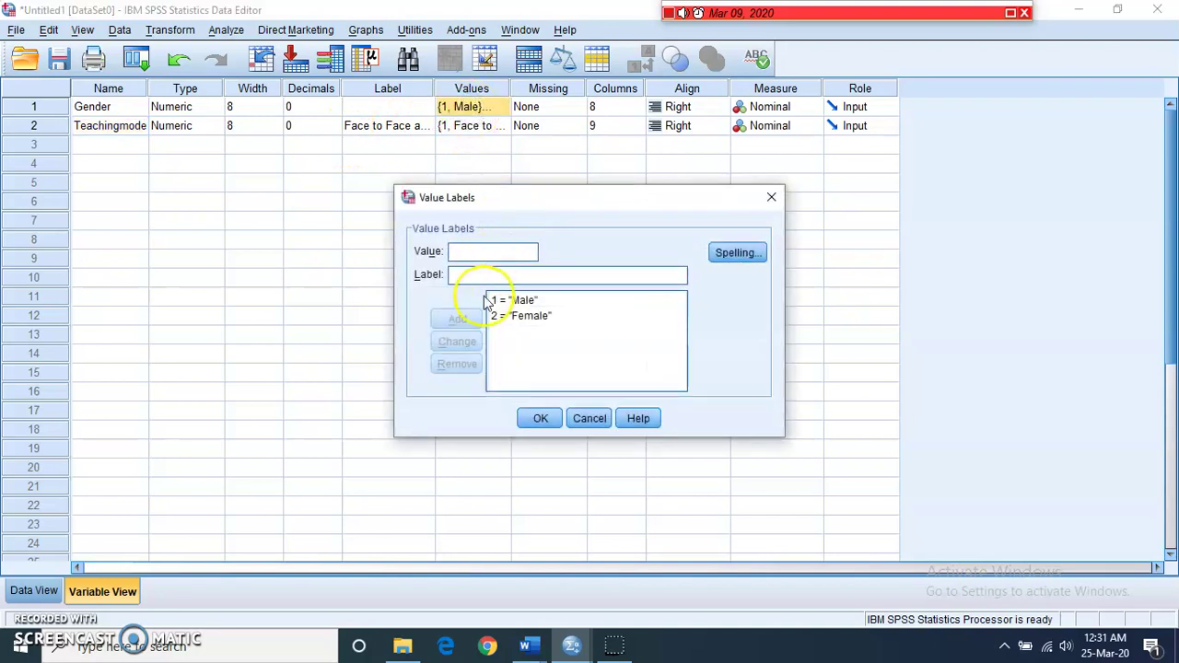
left_click(542, 417)
Inspect the value labels of the Teachingmode variable and close them without changes.
left_click(469, 127)
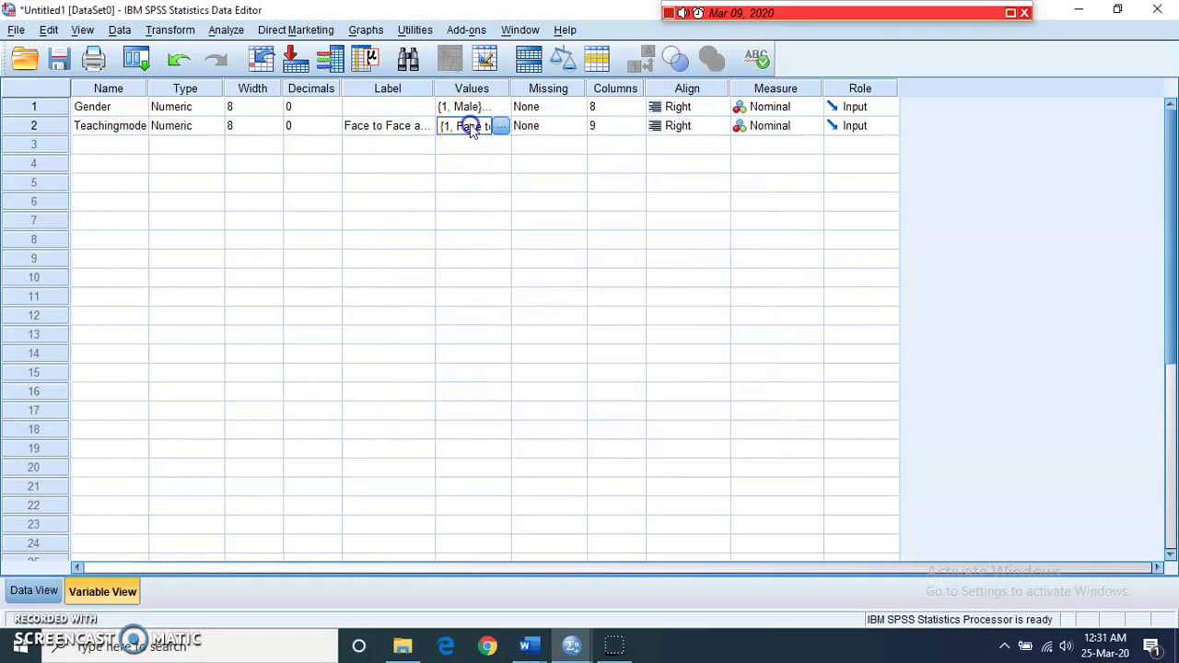
left_click(500, 126)
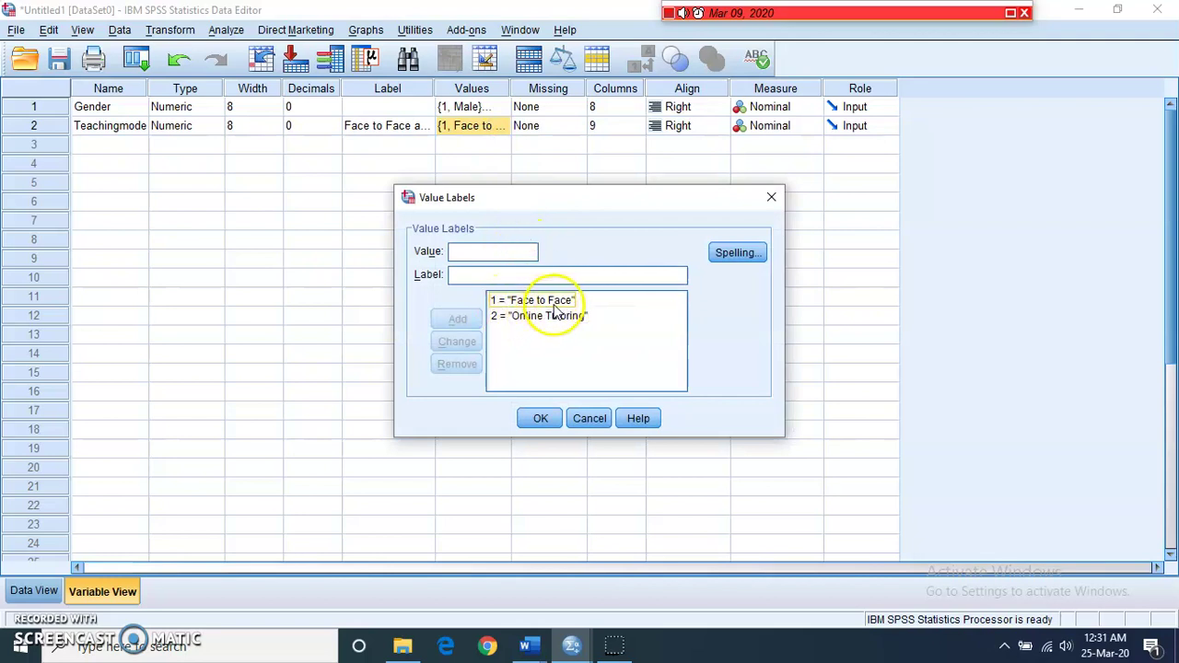
left_click(504, 326)
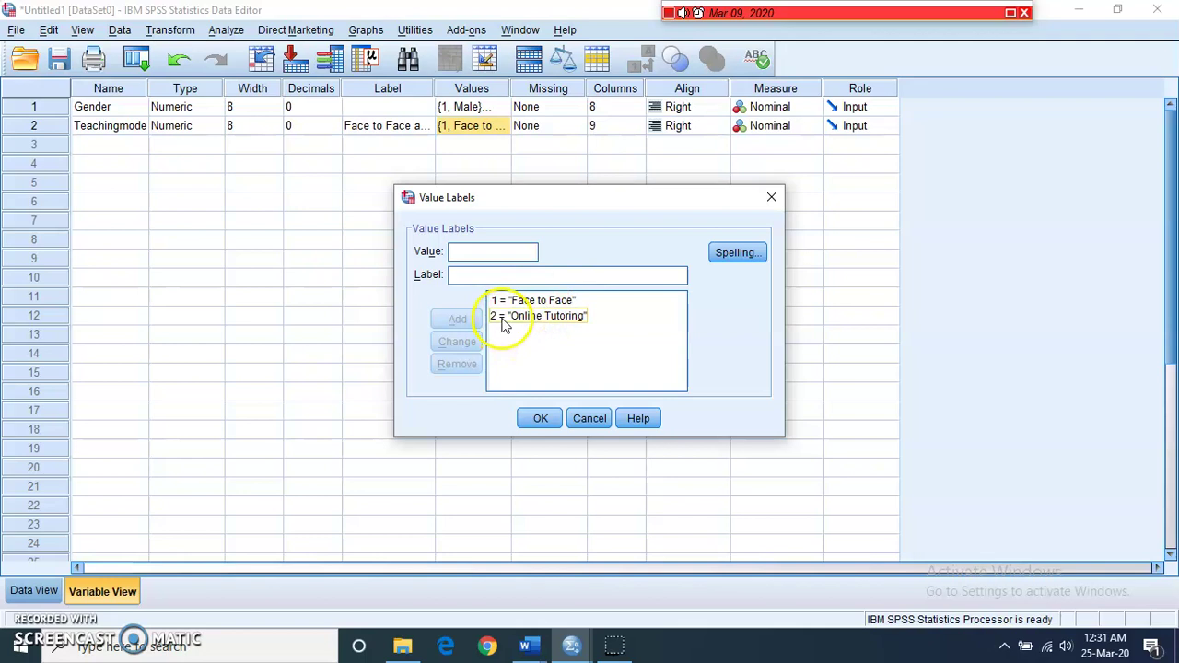
left_click(542, 418)
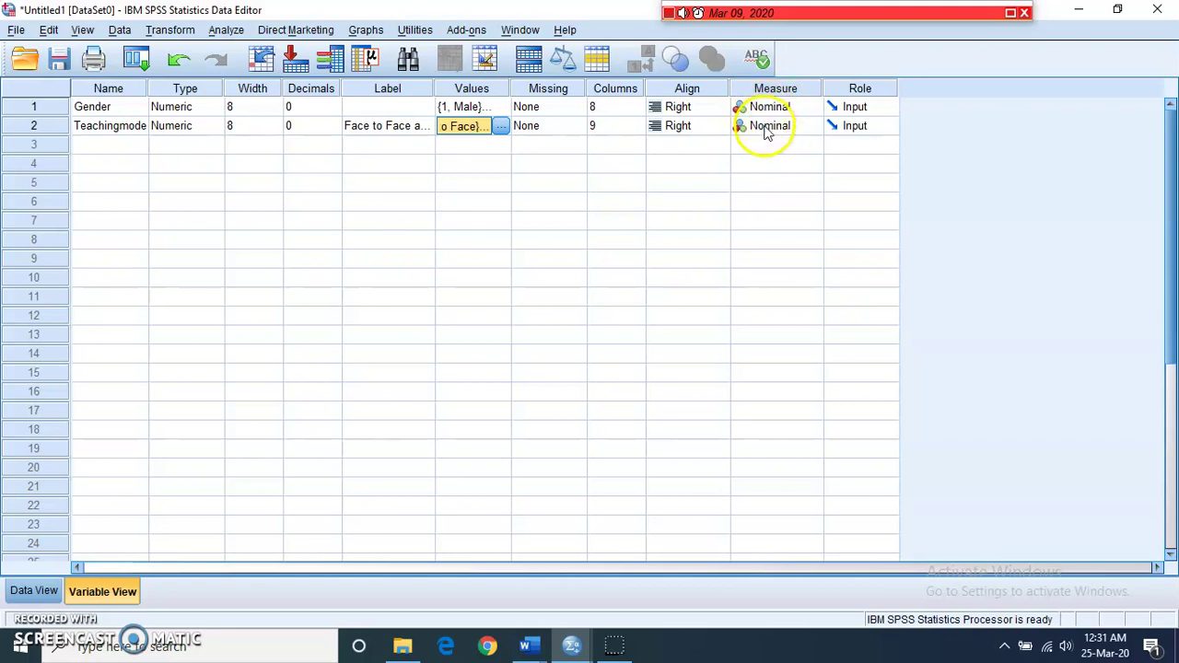
Return to the data and open Crosstabs, removing the variables already assigned to its rows and columns.
left_click(30, 586)
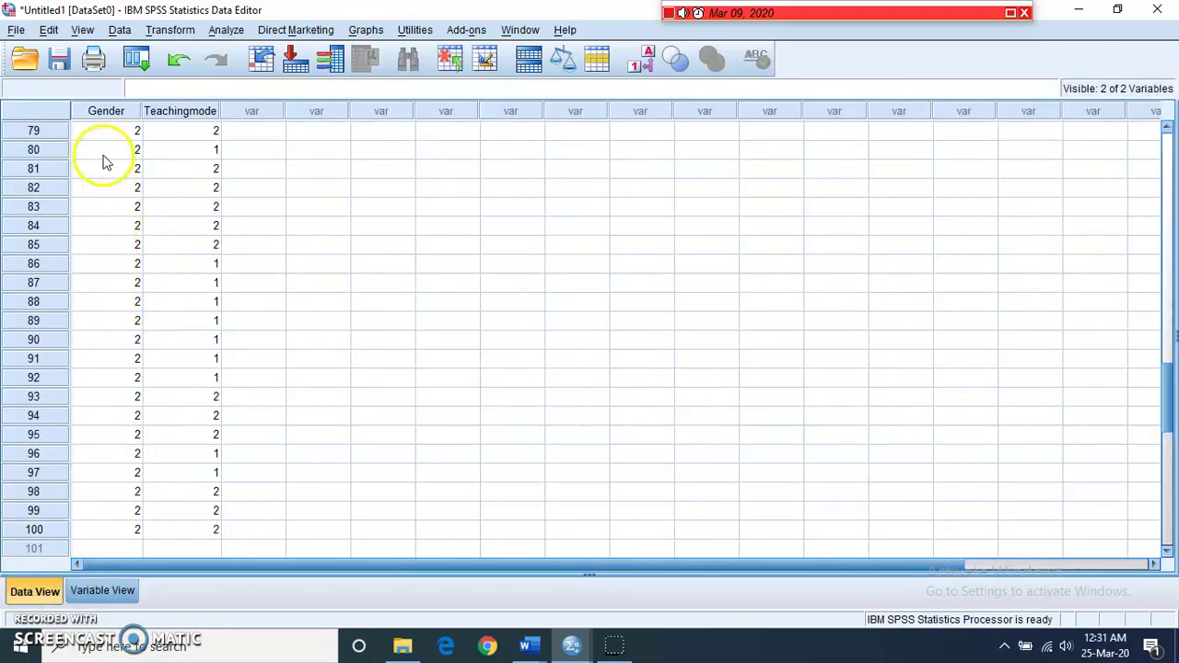
left_click(235, 30)
mouse_move(274, 79)
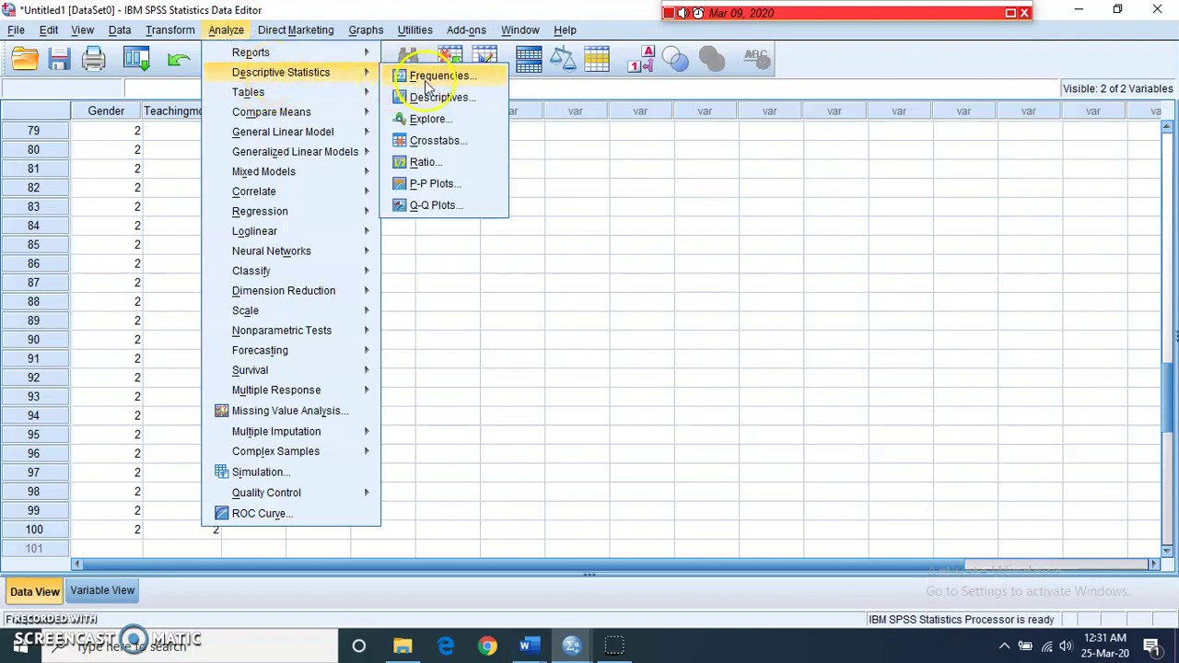
left_click(435, 141)
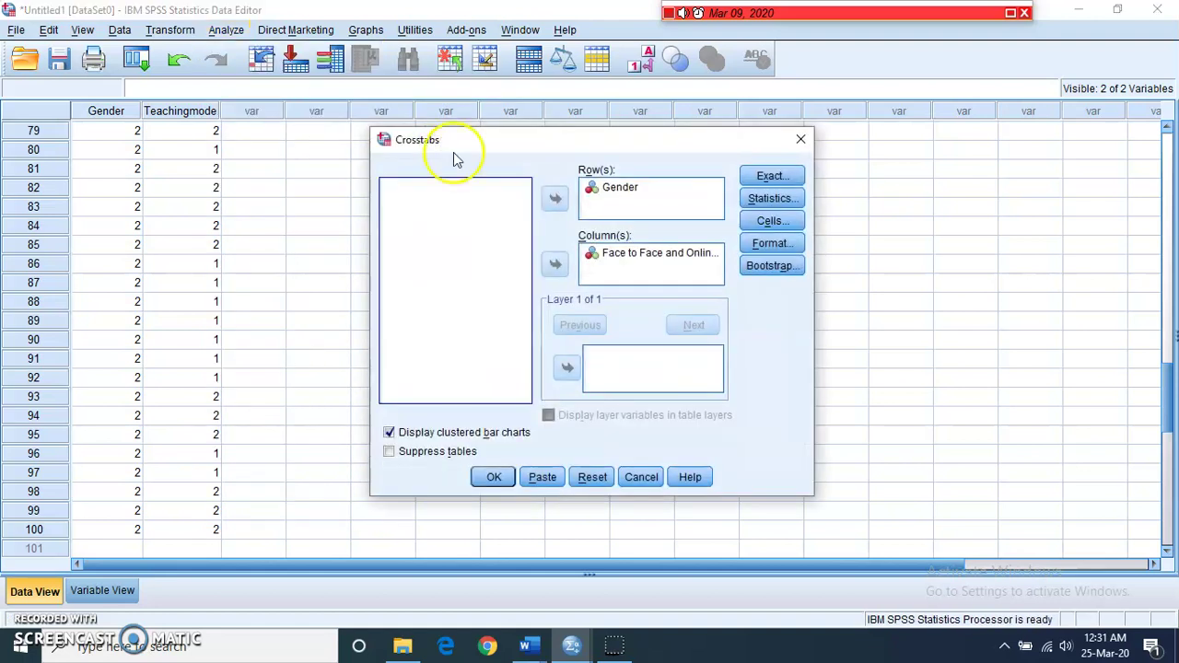
left_click(608, 187)
left_click(555, 199)
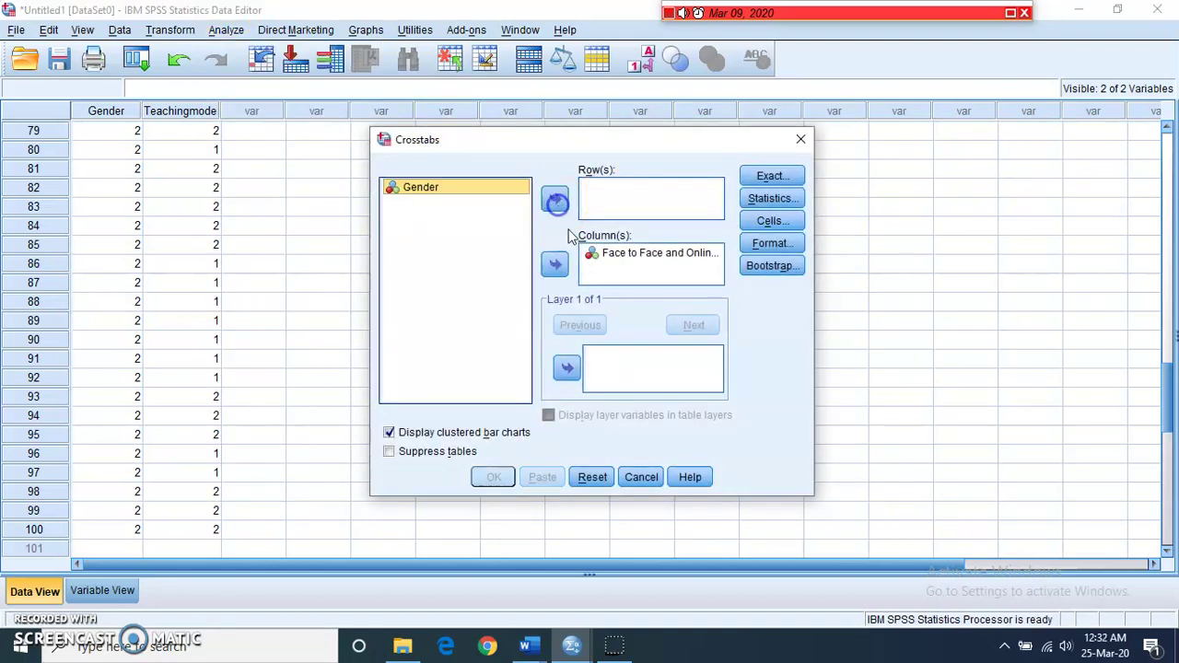
left_click(615, 256)
left_click(554, 264)
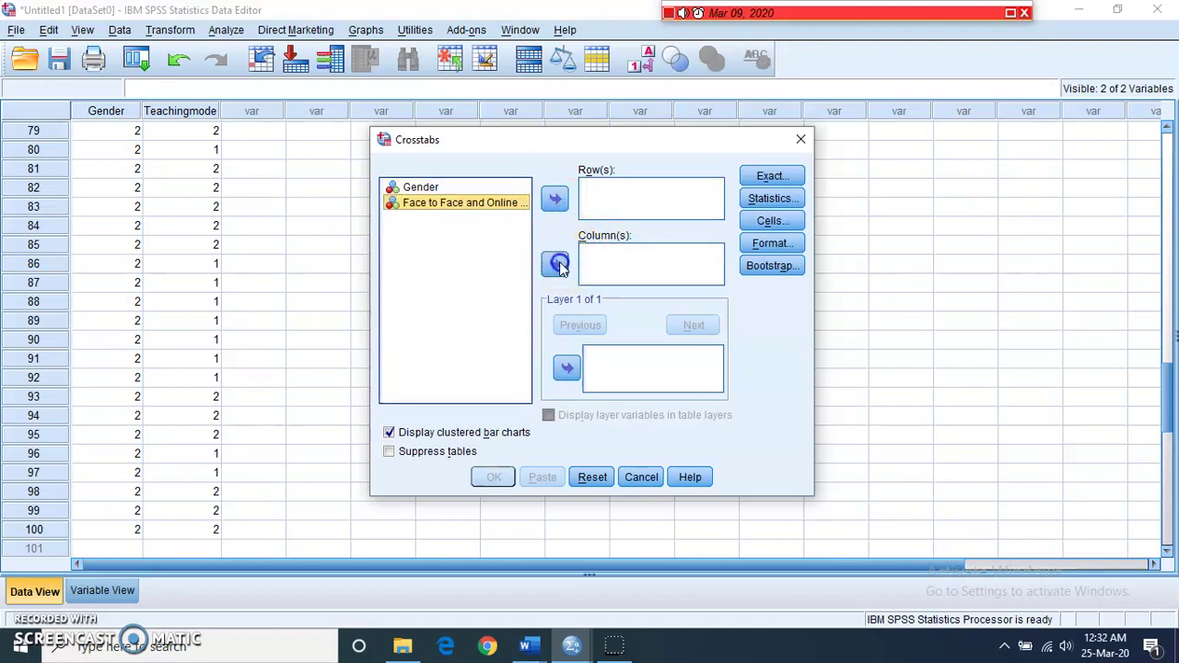
Assign Gender to the crosstab rows and the Face to Face and Online teaching mode variable to the columns.
left_click(424, 189)
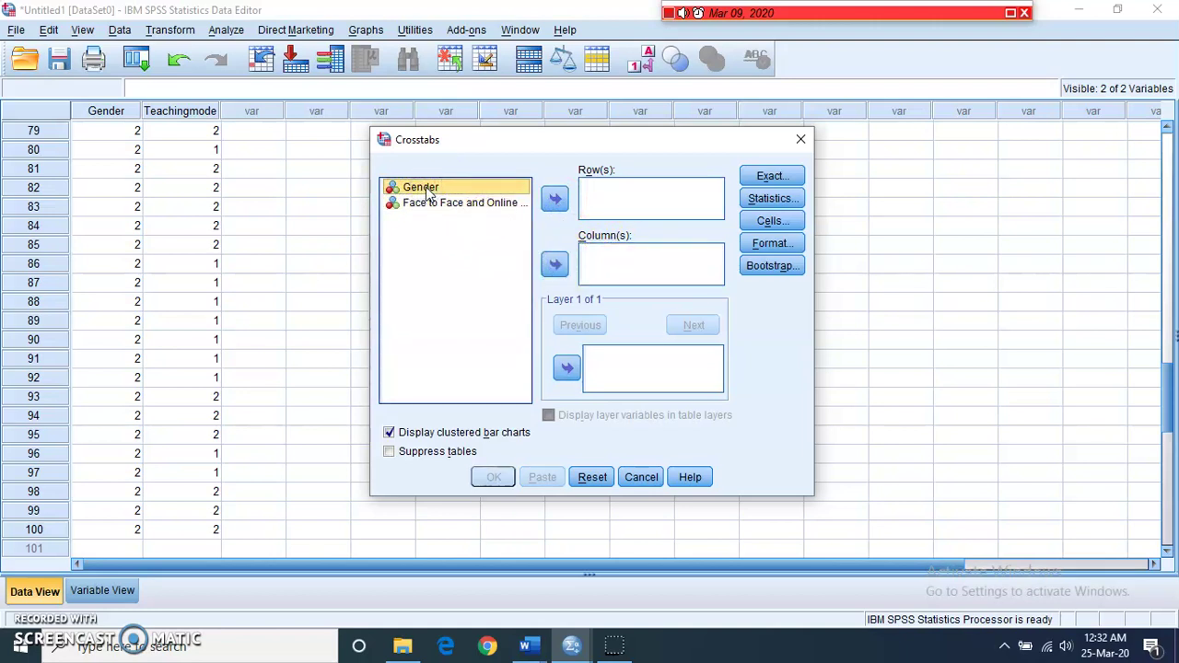
left_click(554, 199)
left_click(484, 194)
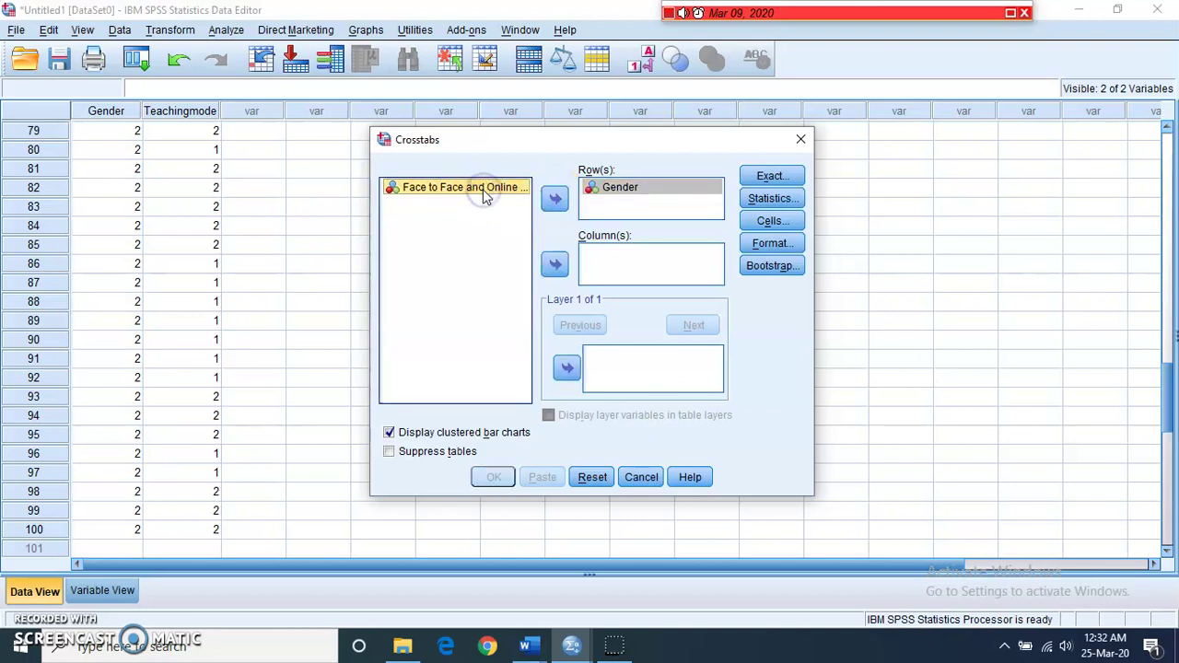
left_click(554, 264)
Request the Chi-square test together with Phi and Cramer's V in the crosstab statistics and accept the settings.
left_click(769, 225)
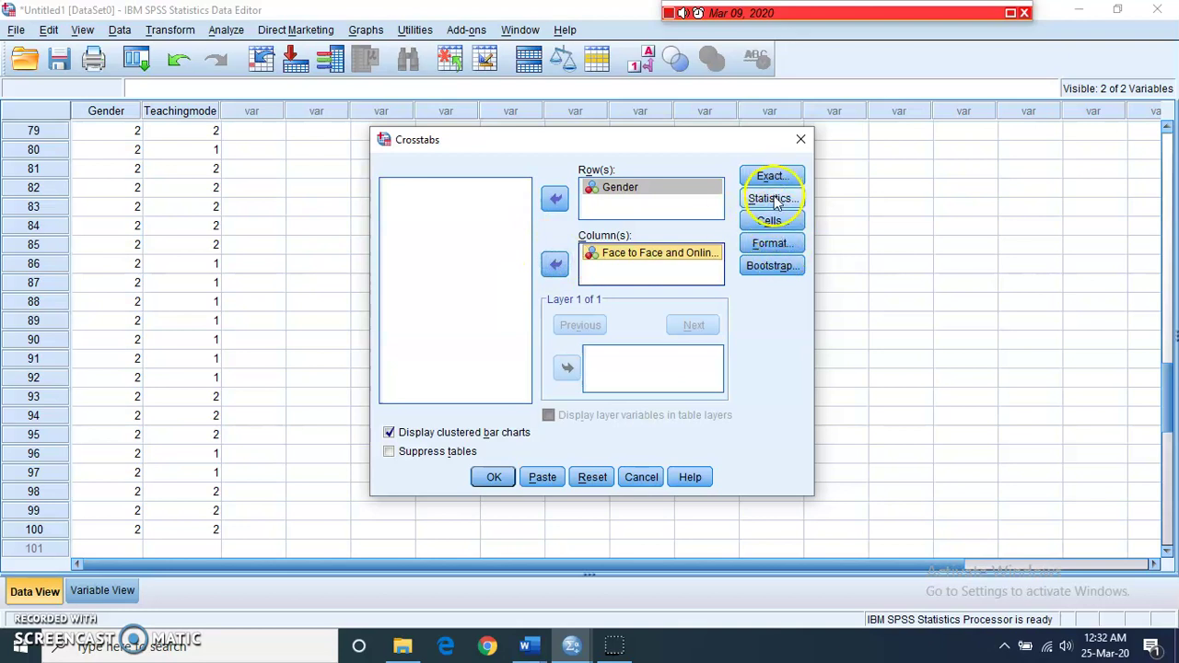
left_click(774, 200)
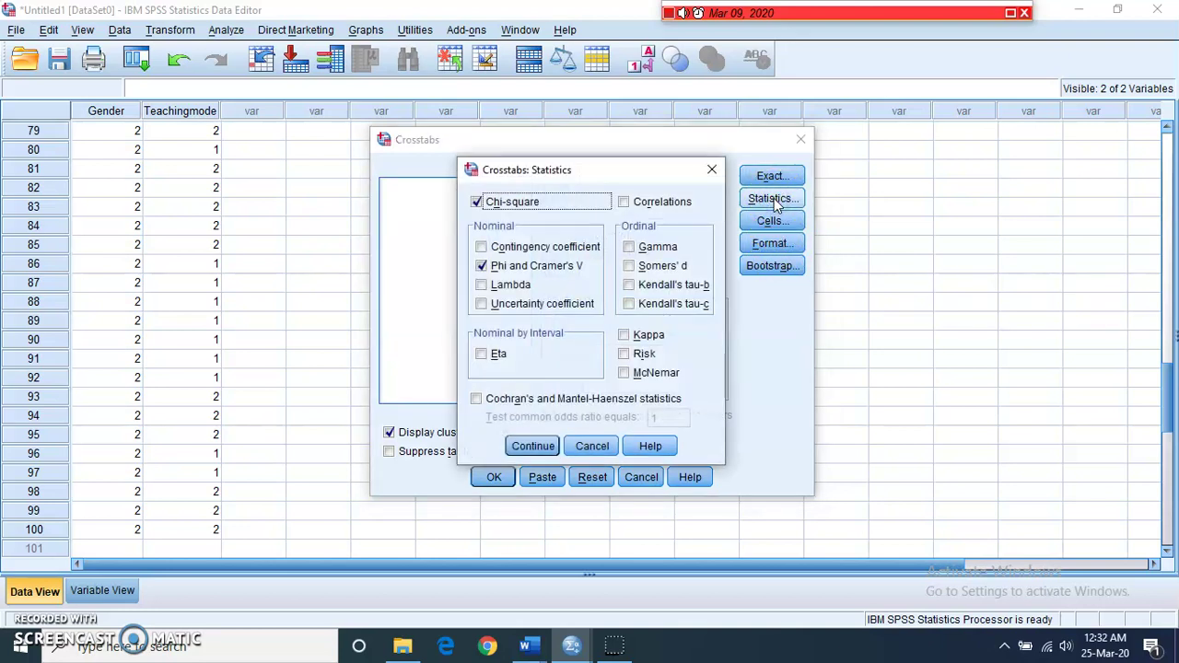
left_click(480, 265)
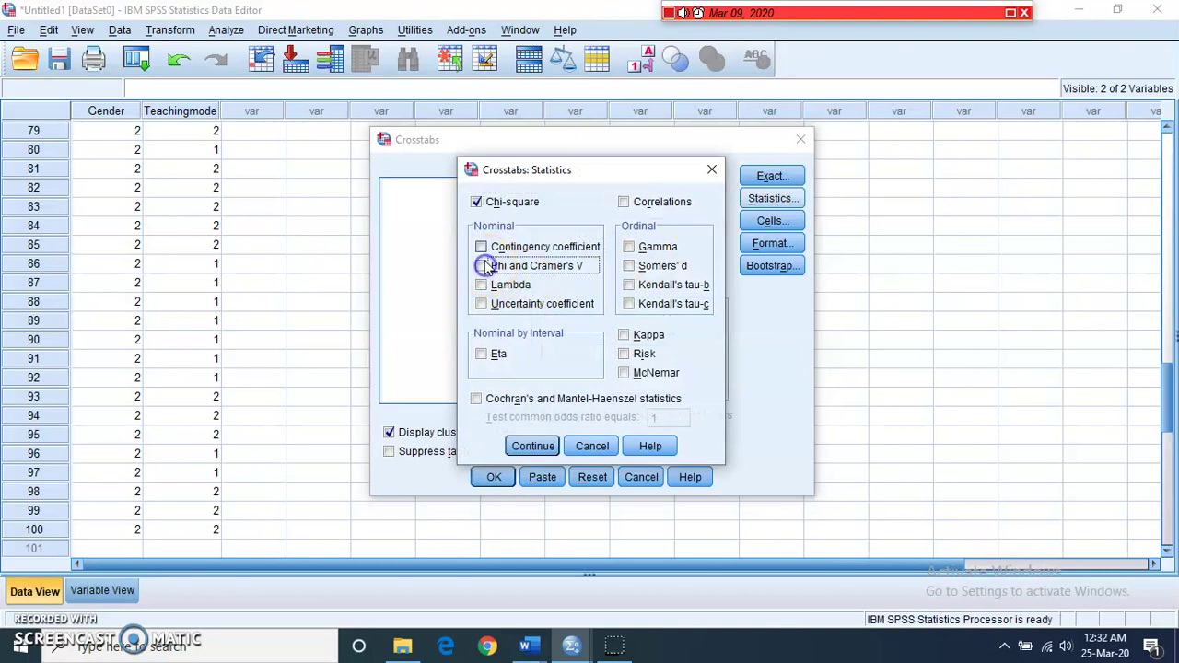
left_click(477, 203)
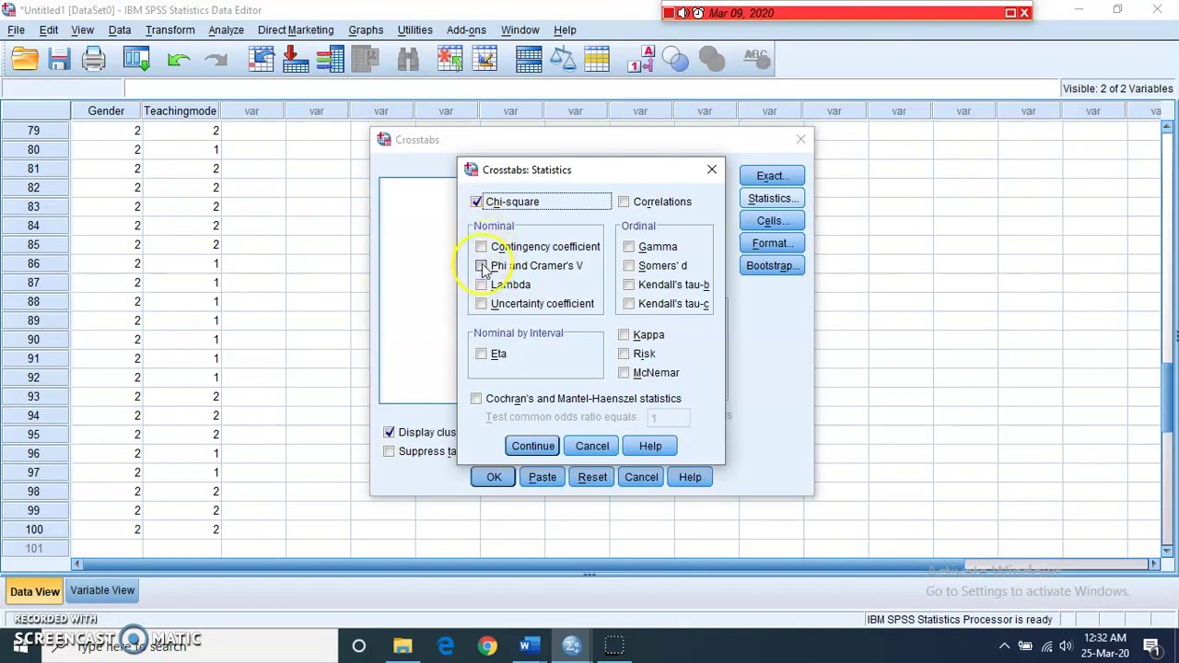
left_click(483, 267)
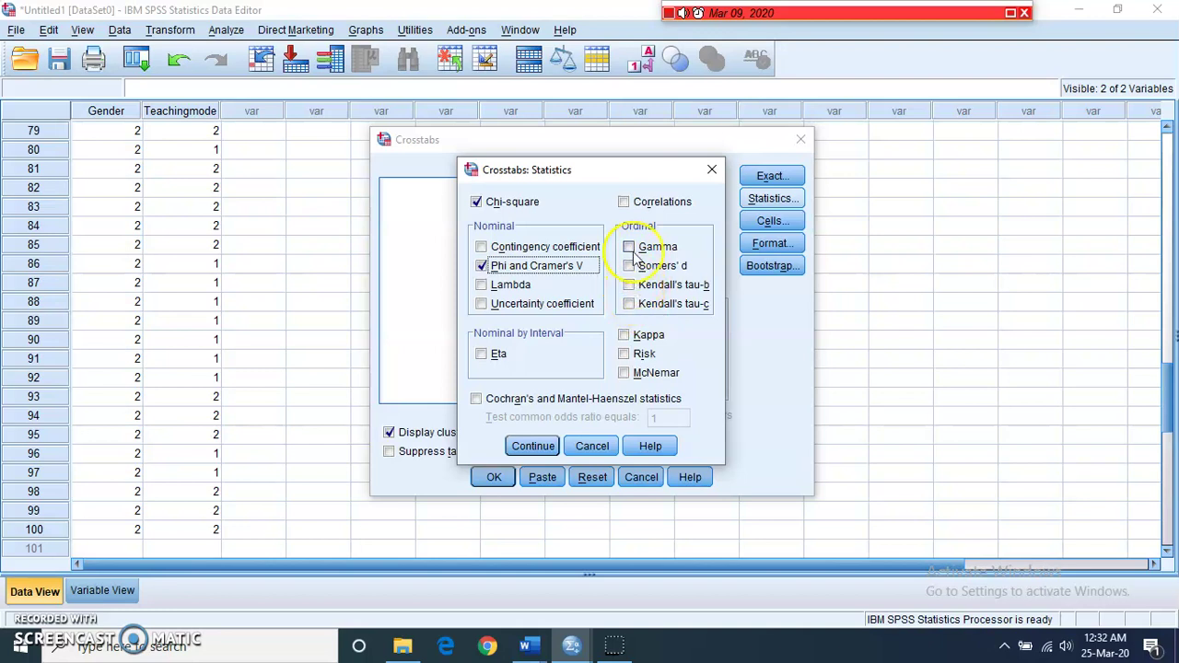
left_click(529, 447)
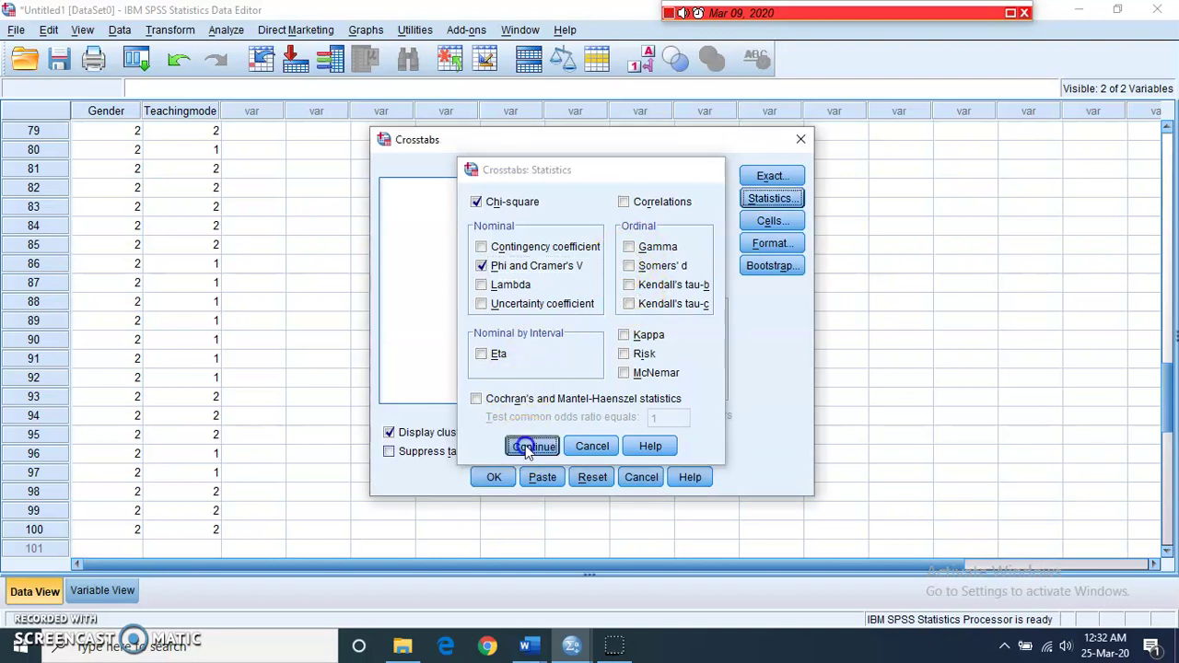
Keep observed counts and row, column and total percentages for the cells, and run the crosstab with clustered bar charts.
left_click(772, 221)
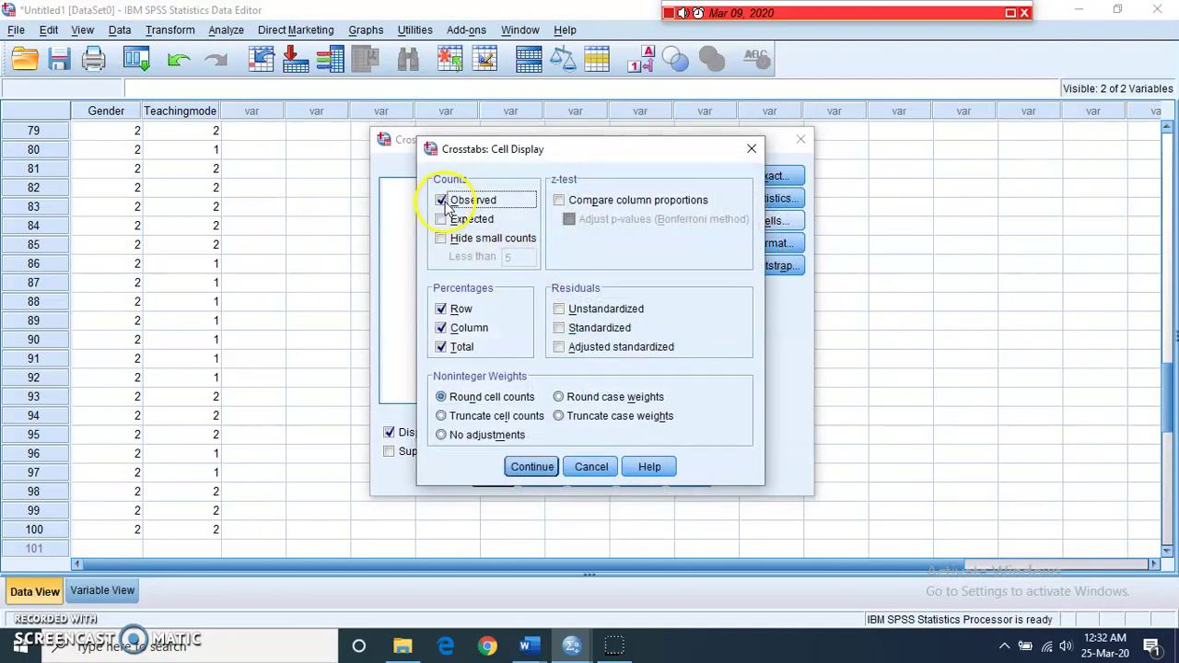
left_click(444, 310)
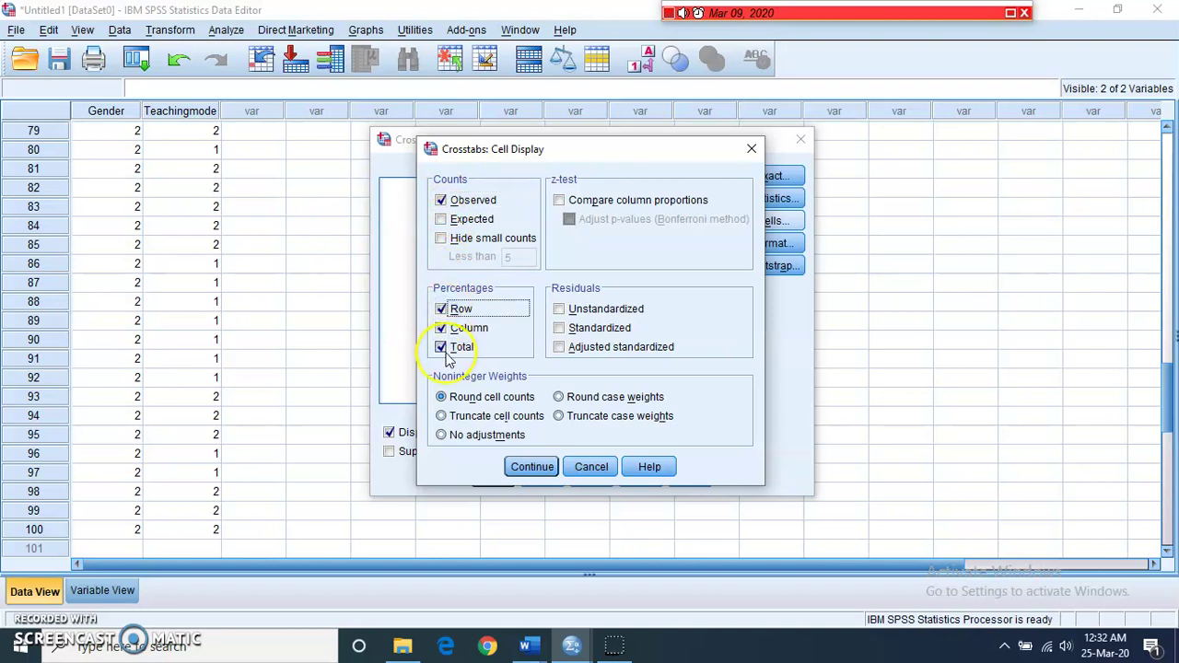
left_click(531, 467)
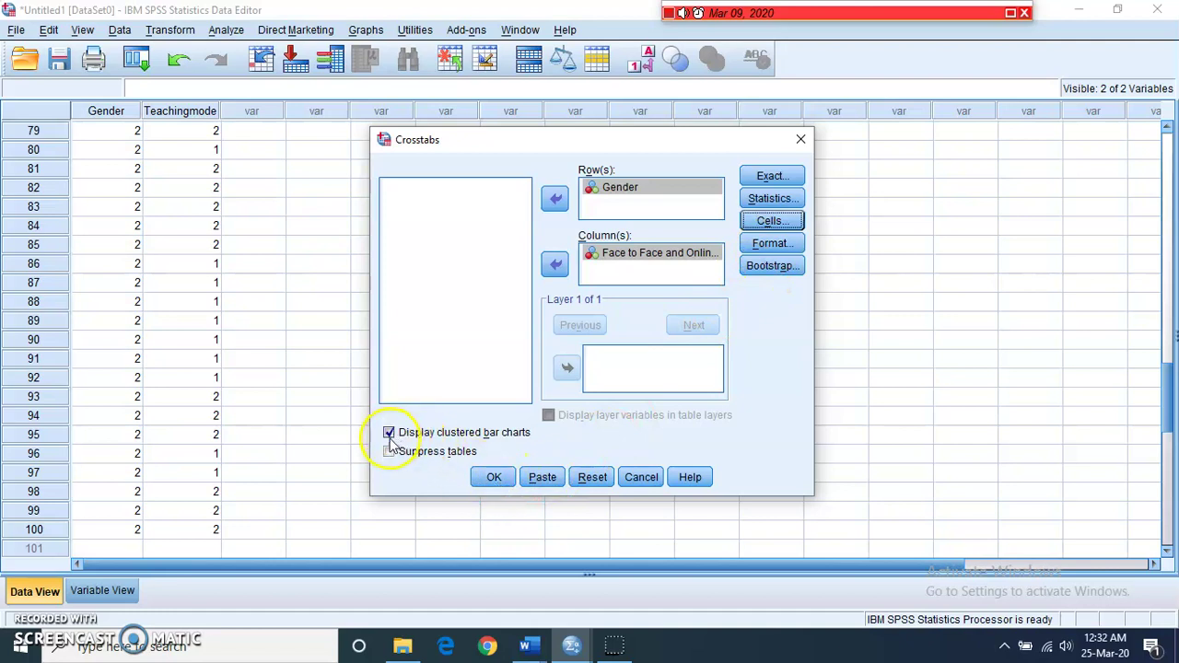
left_click(495, 477)
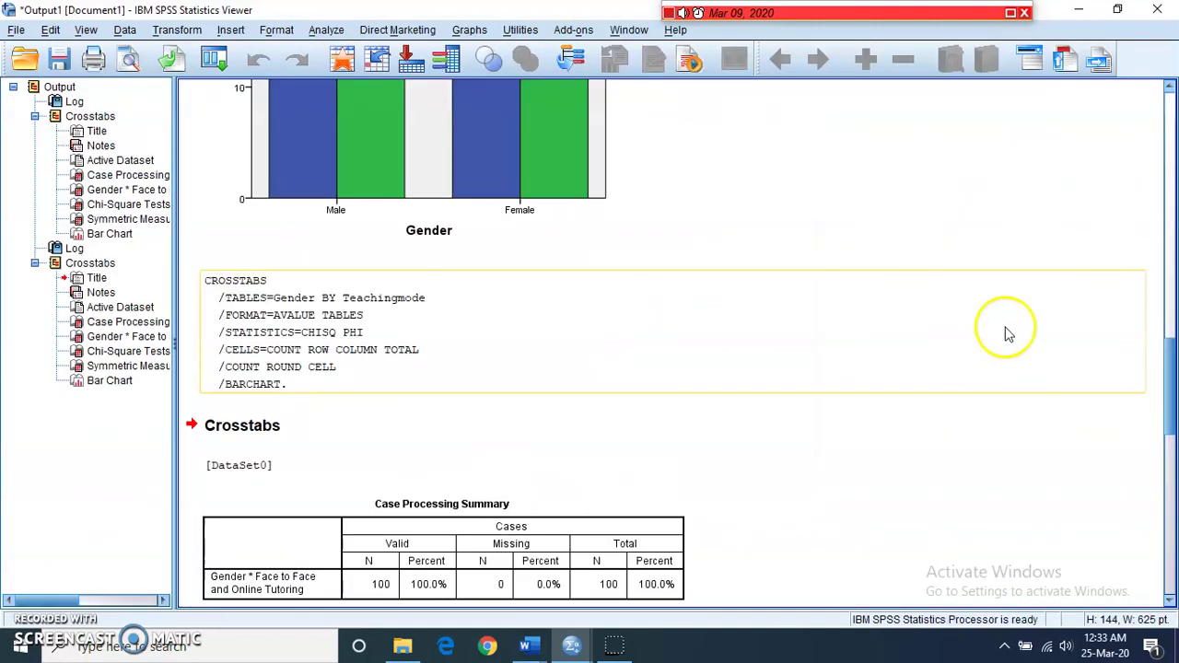
Examine the new Case Processing Summary and the counts and percentages by gender in the Face to Face and Online Tutoring crosstabulation.
left_click_drag(1173, 369, 1172, 418)
left_click(415, 209)
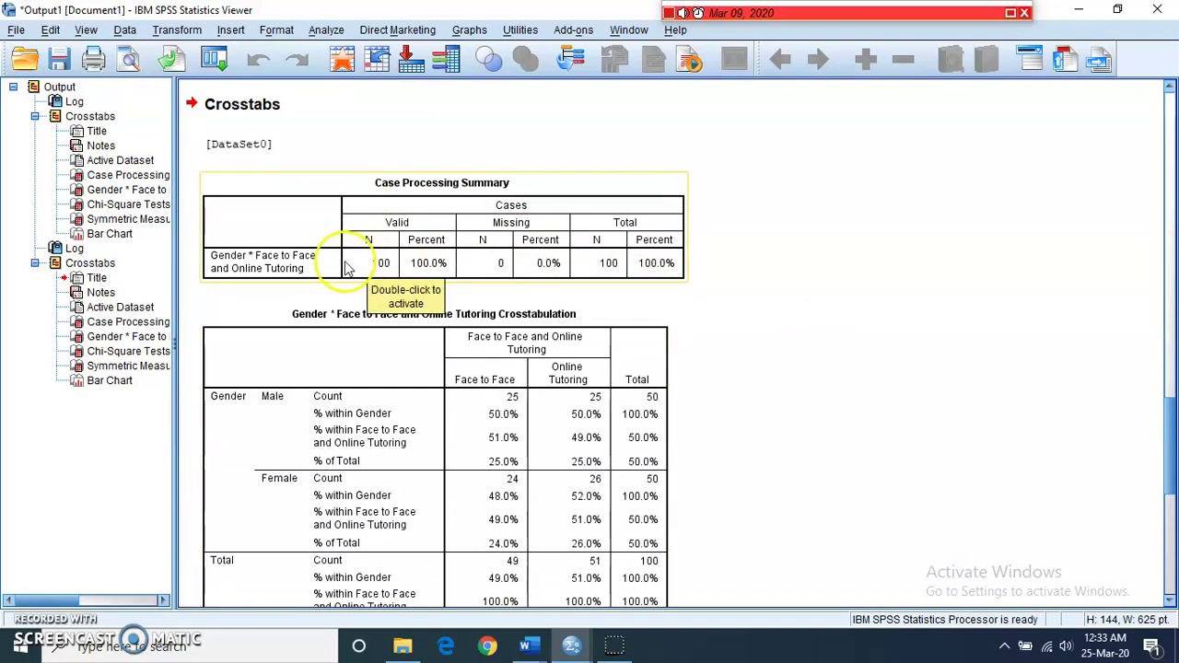
left_click(761, 341)
left_click_drag(1171, 402, 1174, 438)
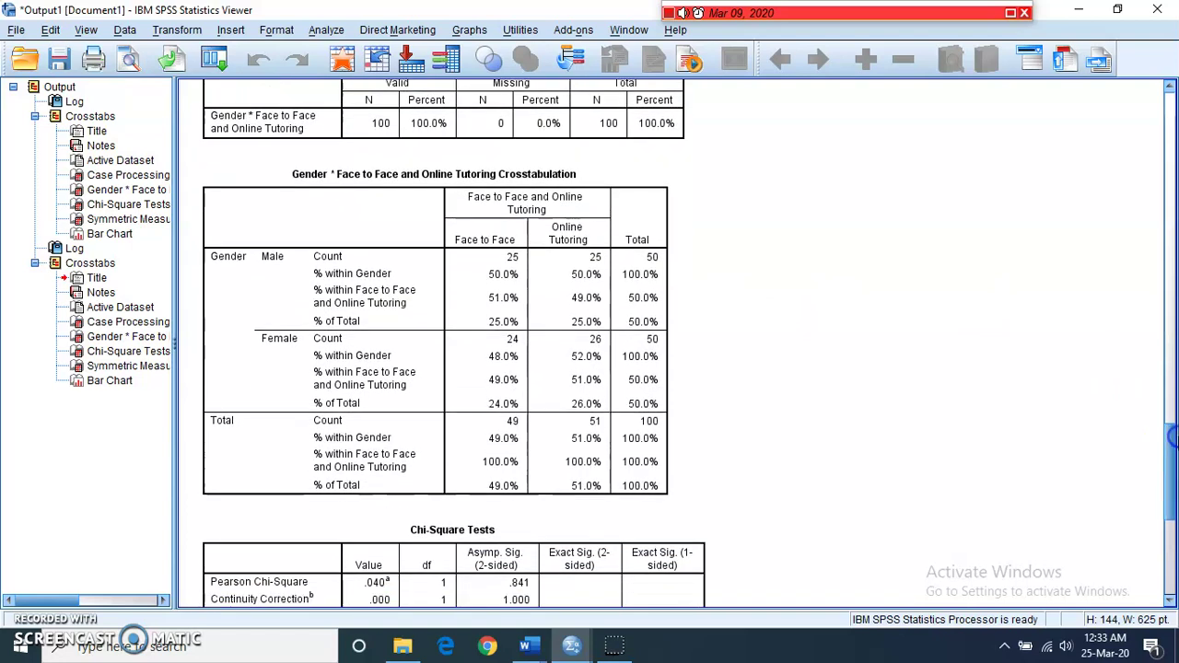
left_click(630, 263)
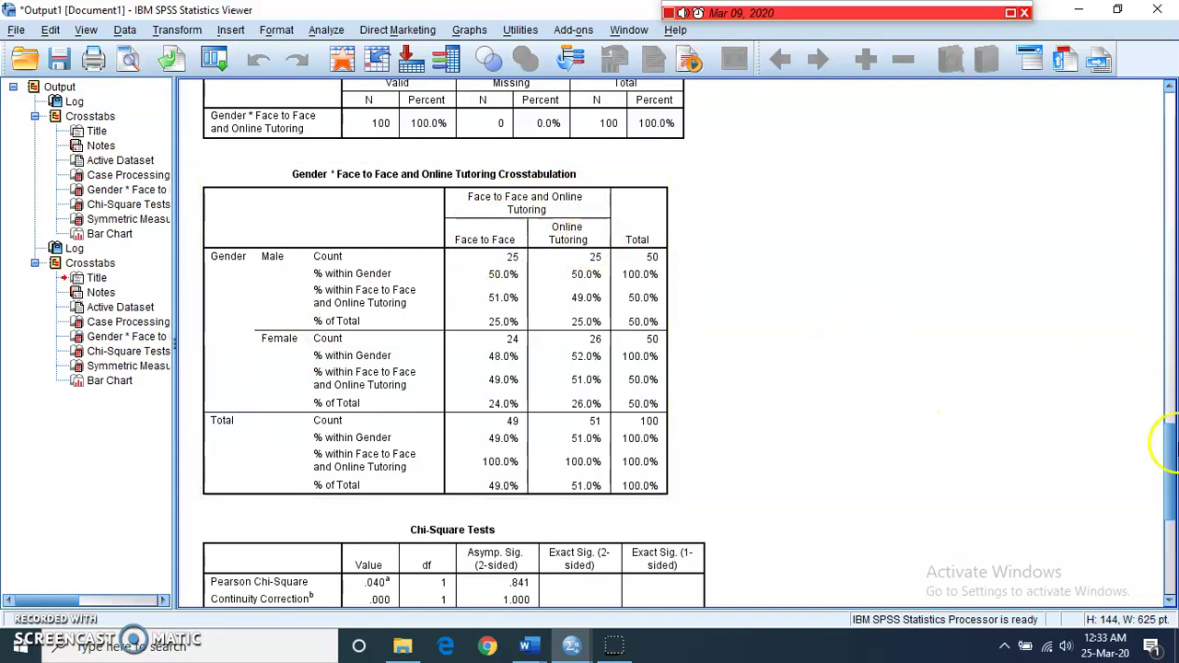
scroll(1166, 442, "up", 1)
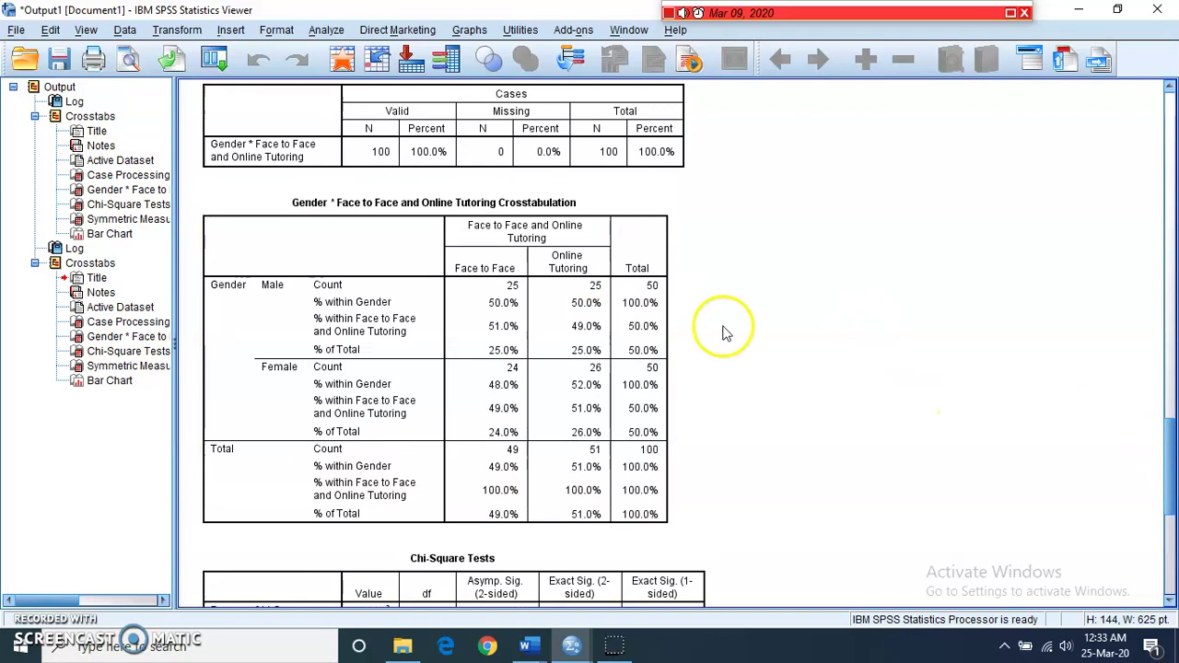
left_click(654, 288)
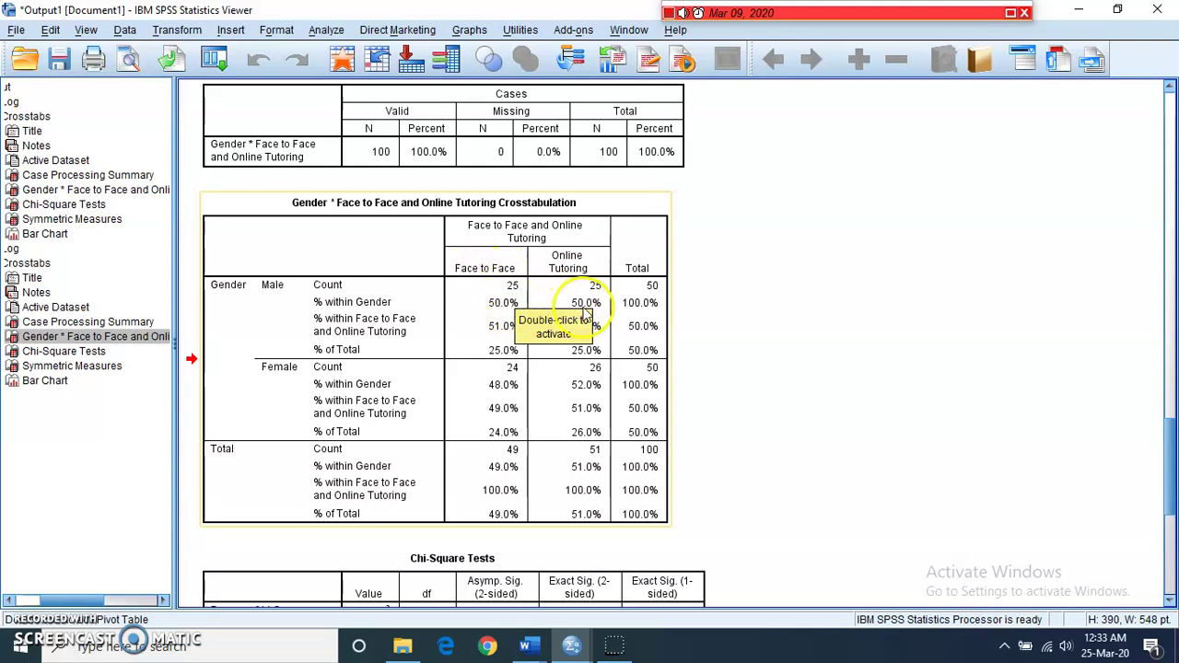
left_click(639, 308)
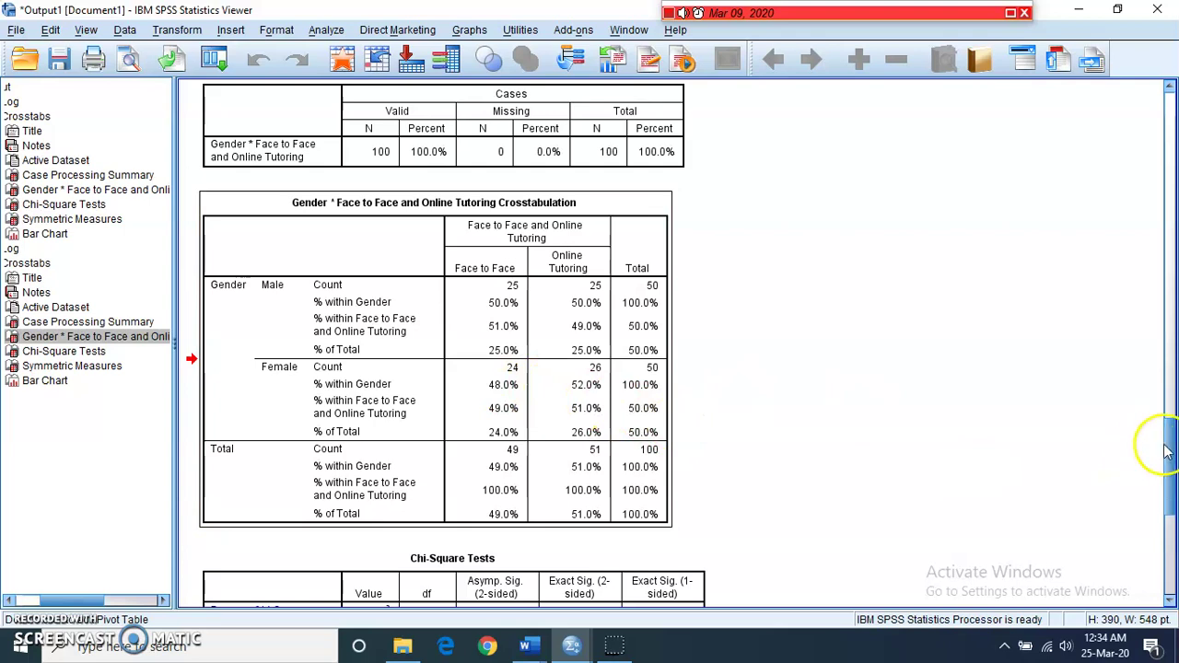
Examine the Pearson Chi-Square value and its significance in the Chi-Square Tests table.
scroll(1172, 449, "down", 1)
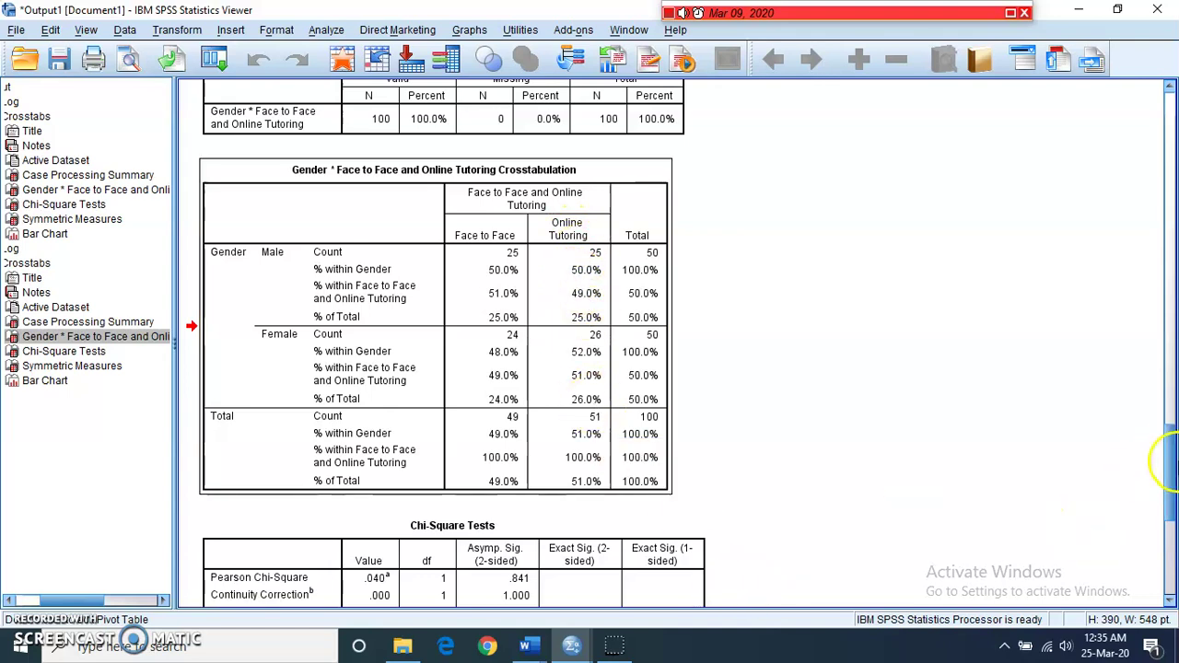
mouse_move(1170, 465)
left_mouse_down()
mouse_move(1173, 510)
mouse_move(1173, 483)
left_mouse_up()
left_click(482, 177)
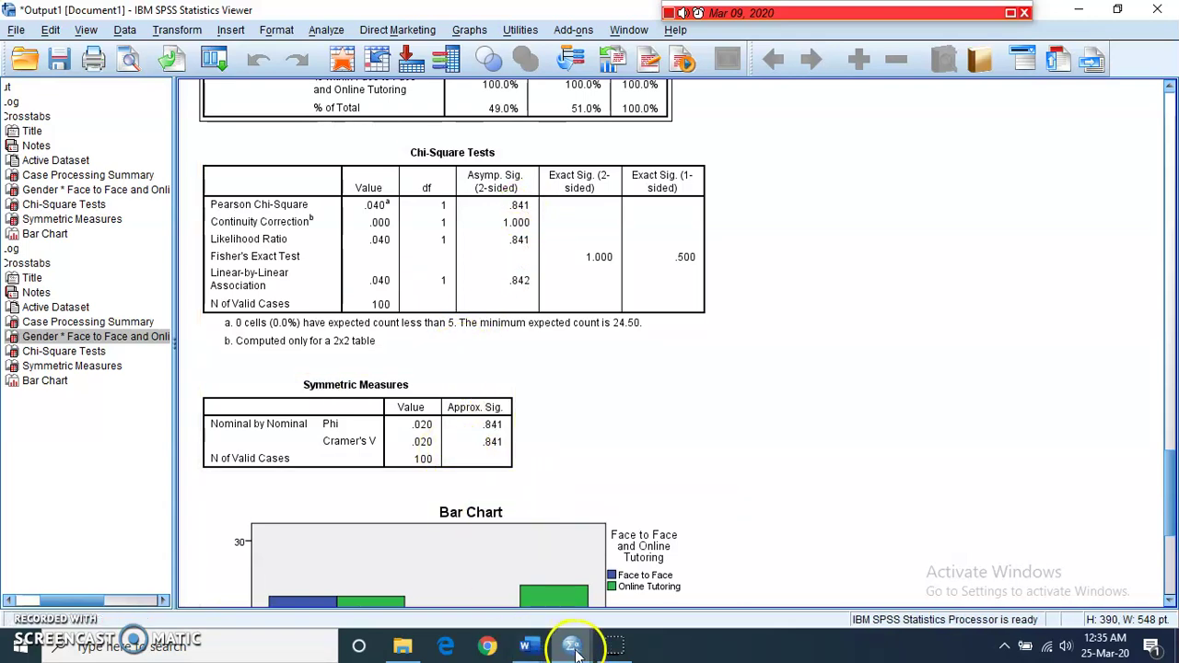
Switch to Document3 in Word and highlight the p > 0.05 rule and the Fails to Reject Null Hypothesis heading.
mouse_move(539, 652)
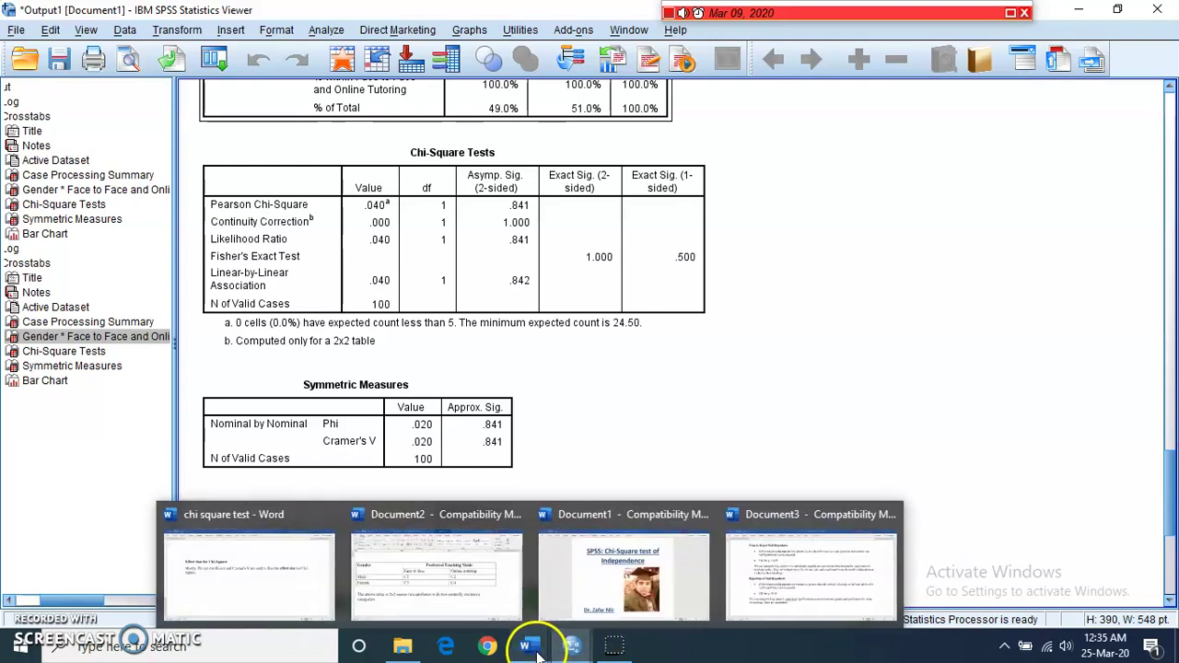
left_click(761, 587)
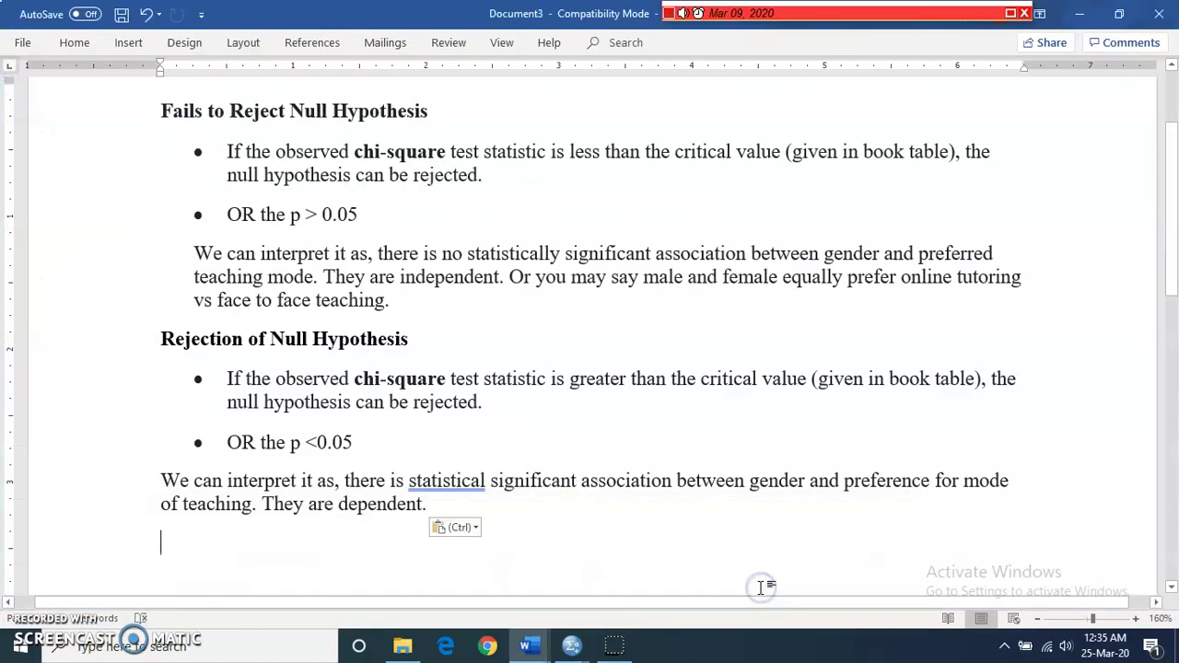
double_click(299, 217)
left_click(294, 219)
left_click_drag(293, 218, 371, 221)
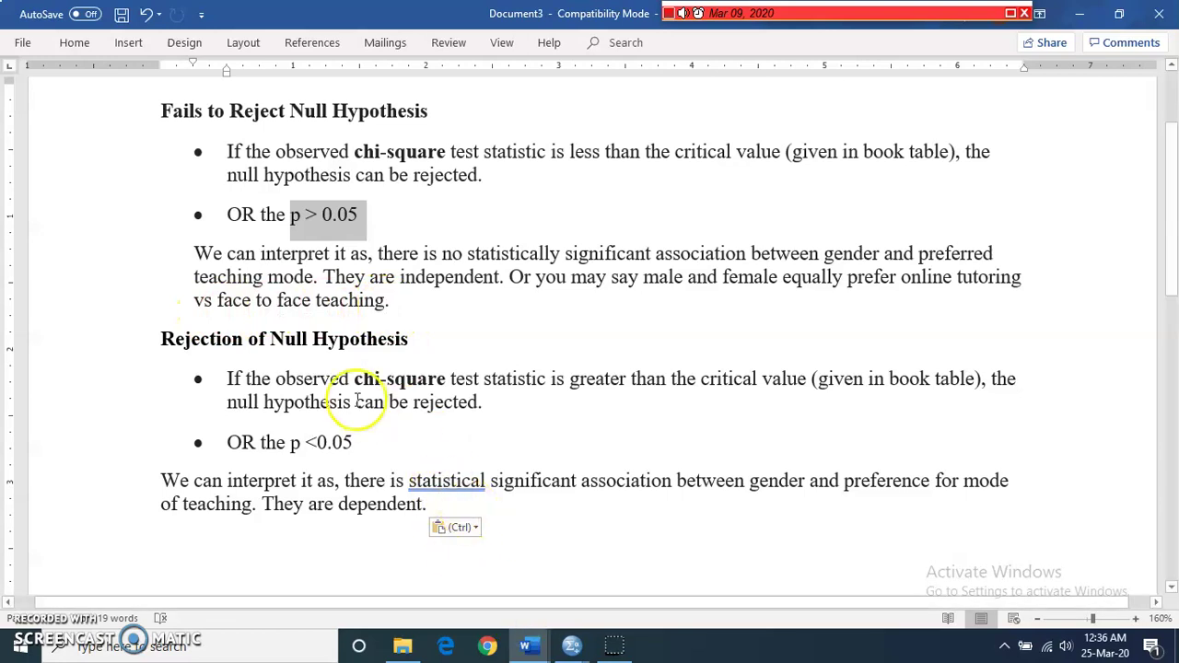
left_click_drag(162, 112, 447, 123)
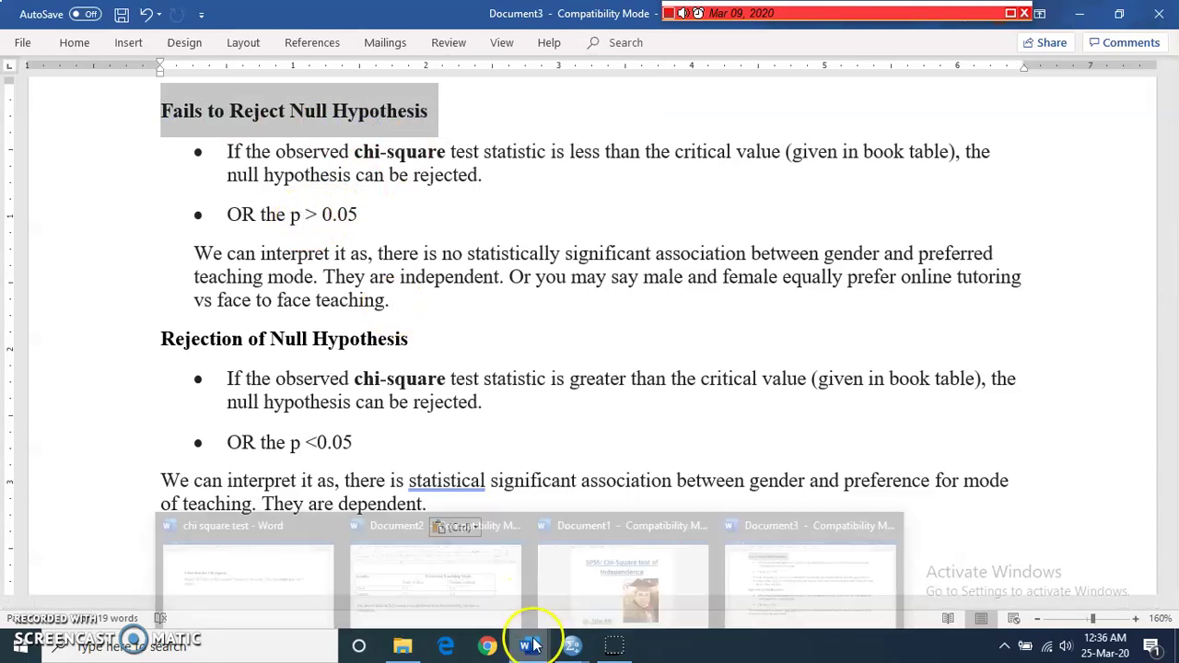
Return to the SPSS output and review the Chi-Square Tests table against the decision rule.
mouse_move(572, 647)
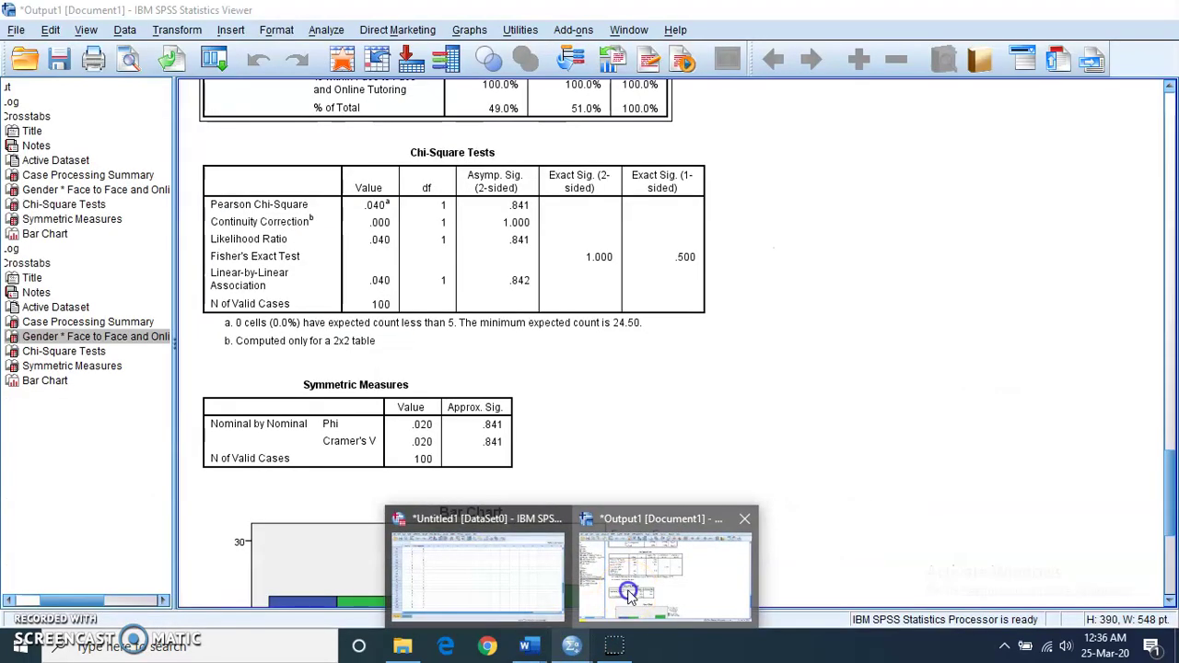
left_click(629, 594)
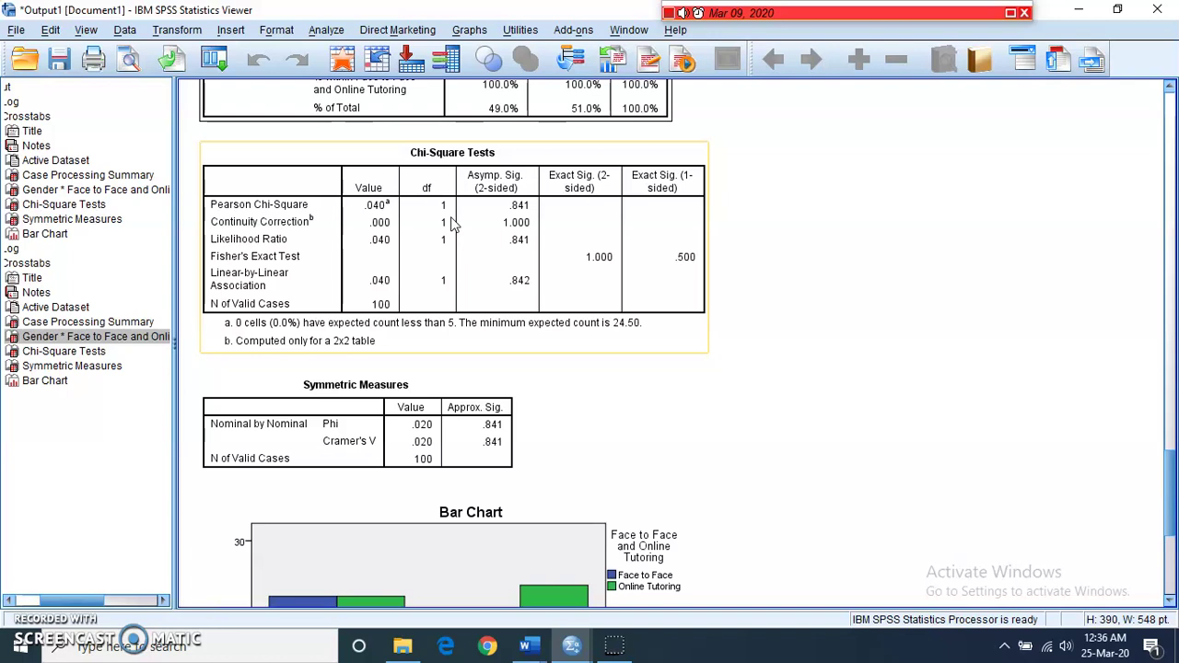
left_click(884, 359)
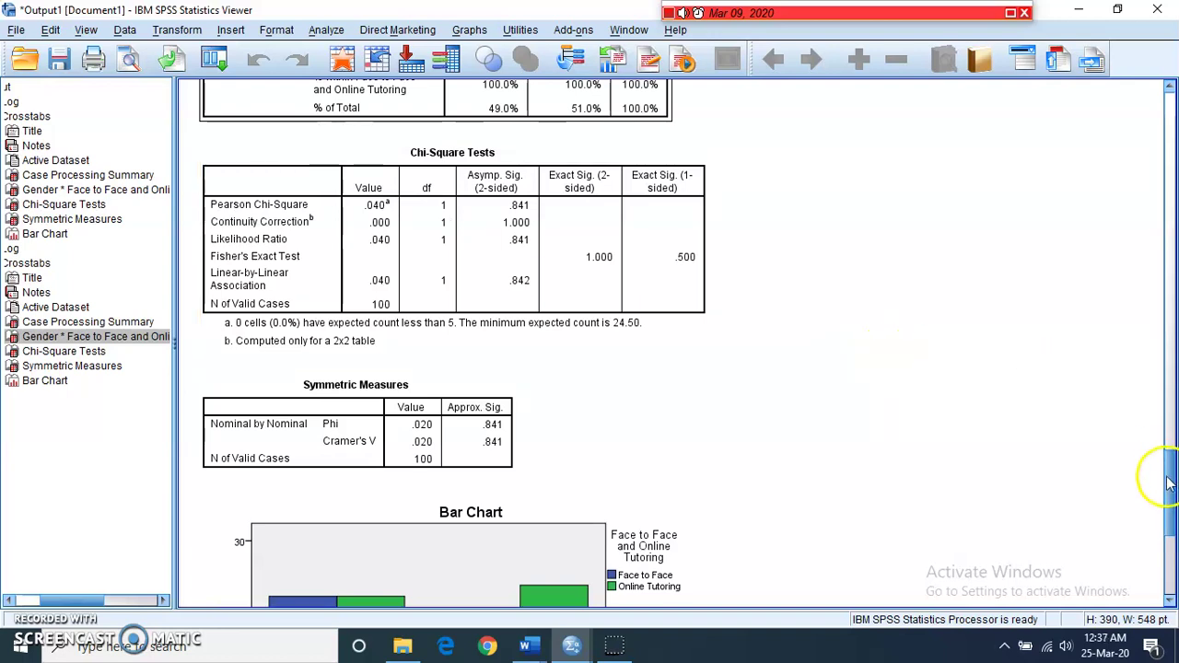
Review Phi and Cramer's V in Symmetric Measures and the clustered bar chart, and return to the crosstabulation table.
left_click_drag(1170, 483, 1169, 502)
left_click(281, 302)
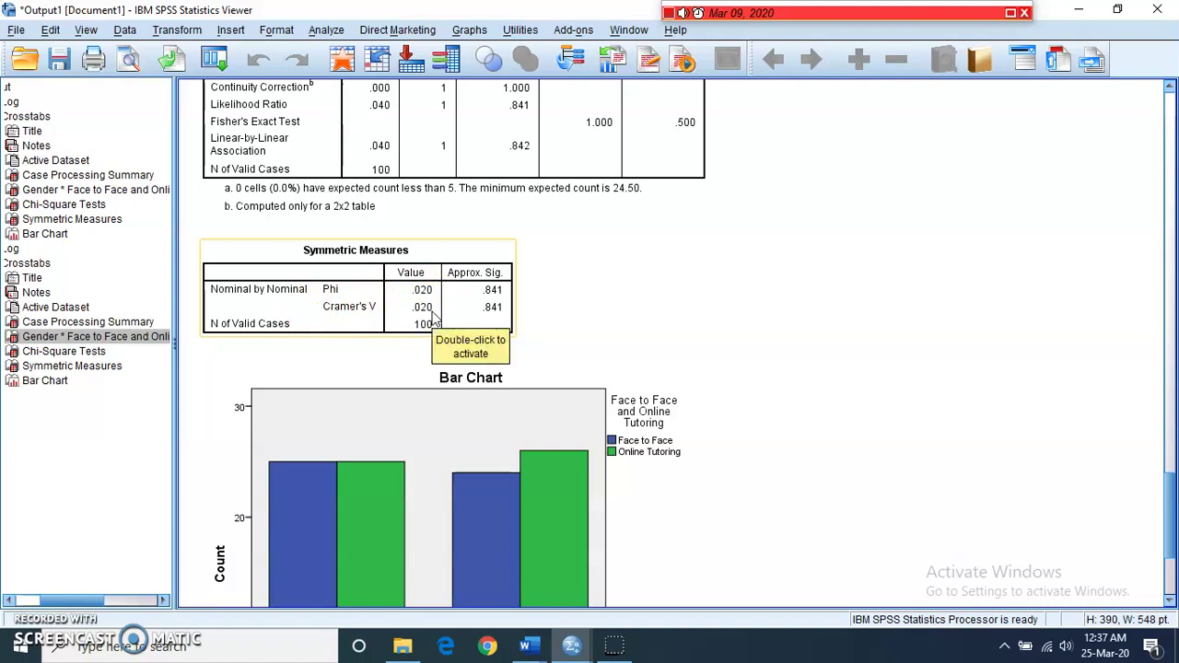
left_click(423, 272)
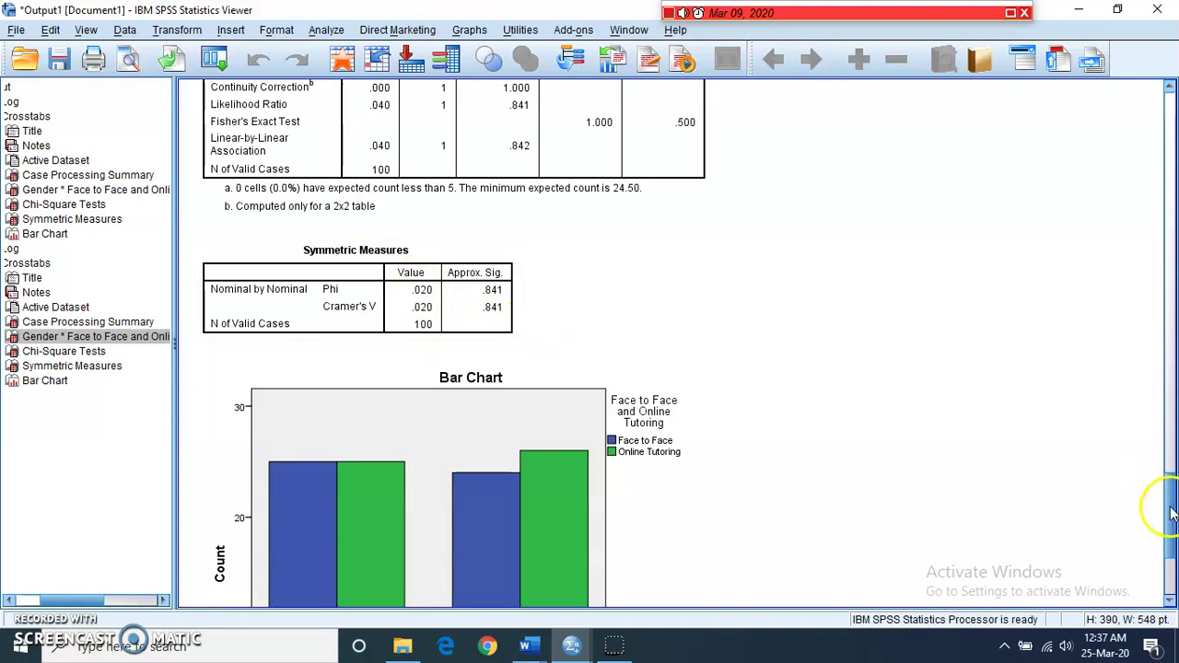
left_click_drag(1170, 506, 1172, 539)
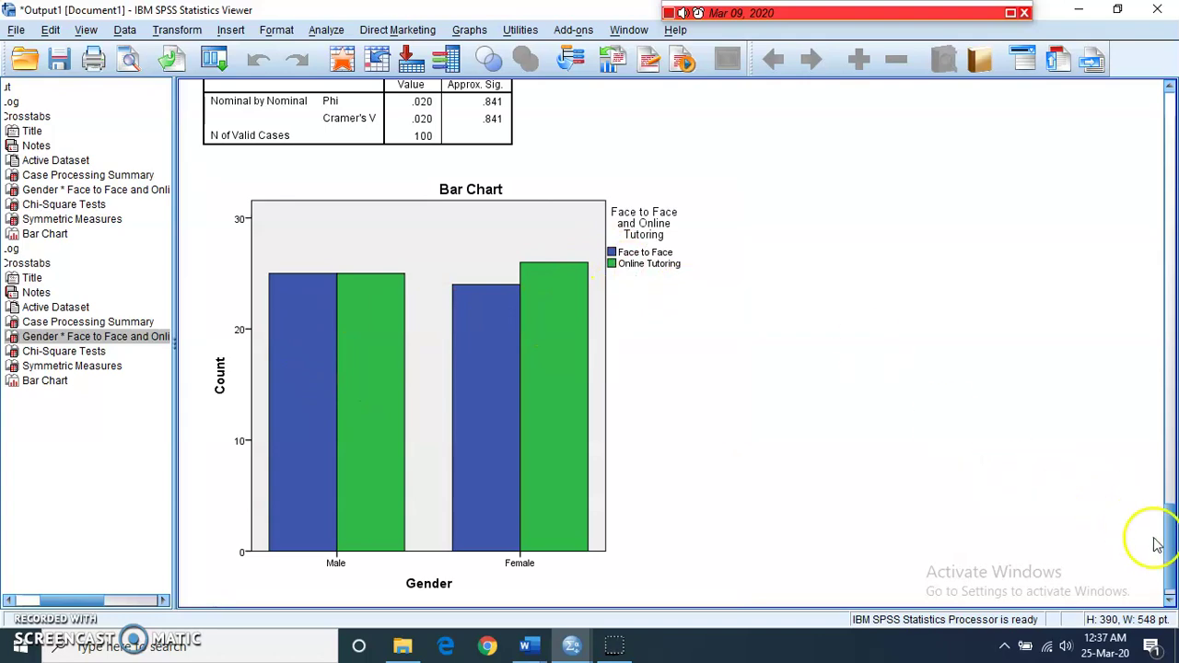
left_click_drag(1173, 548, 1172, 411)
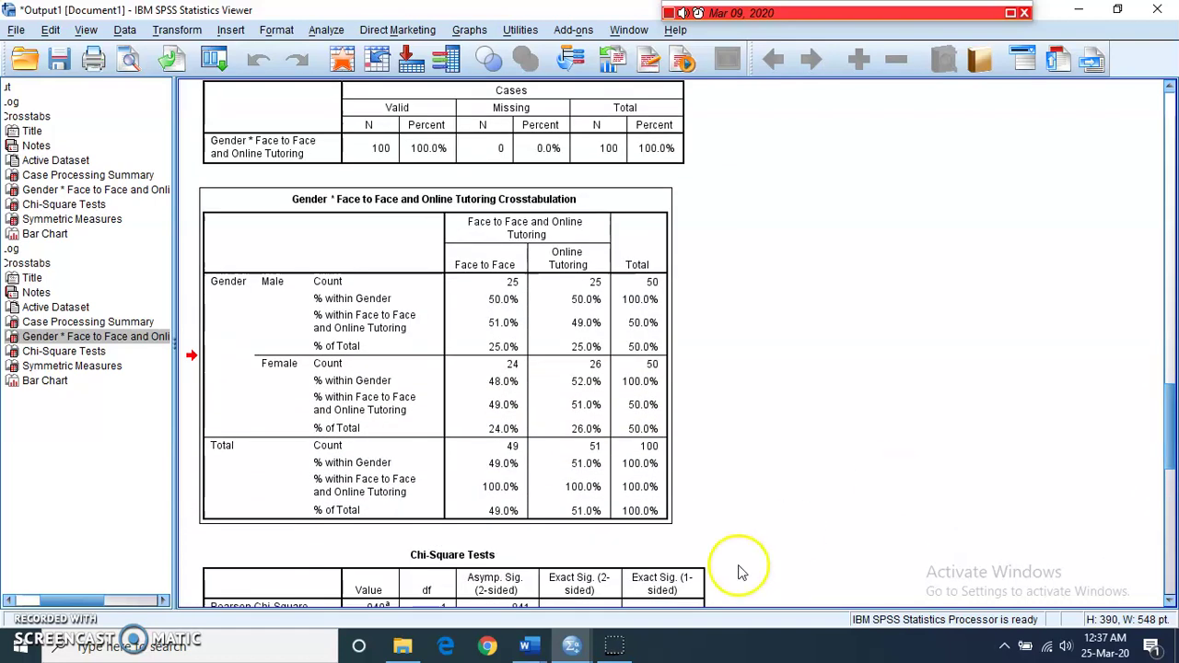
left_click(615, 648)
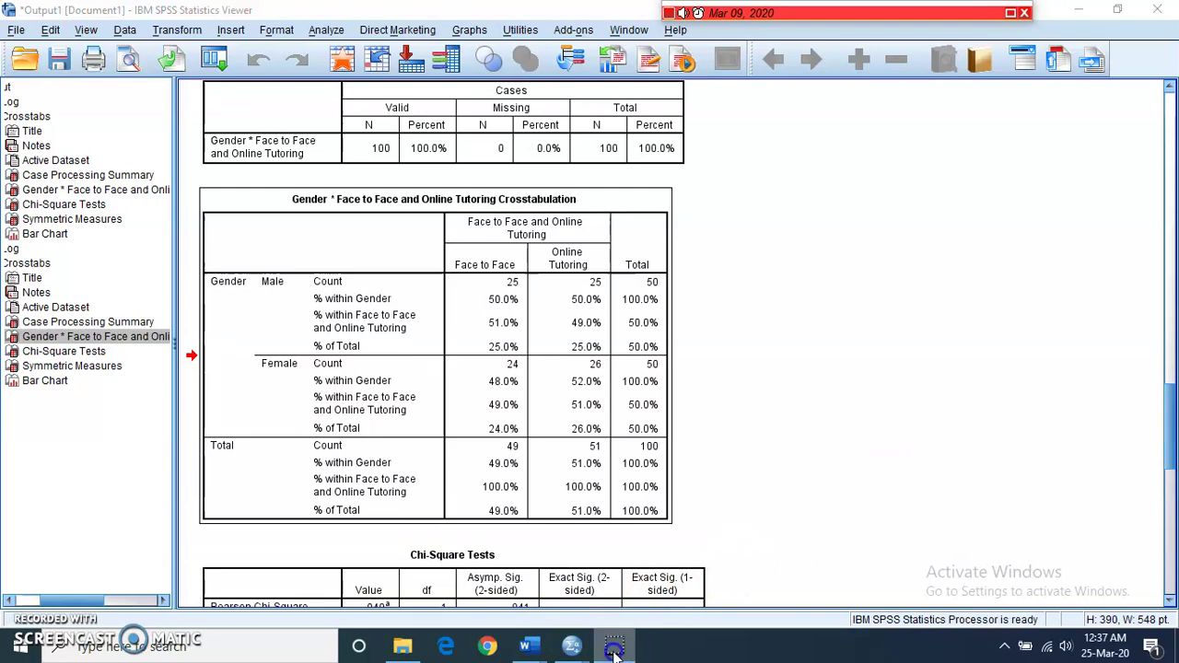